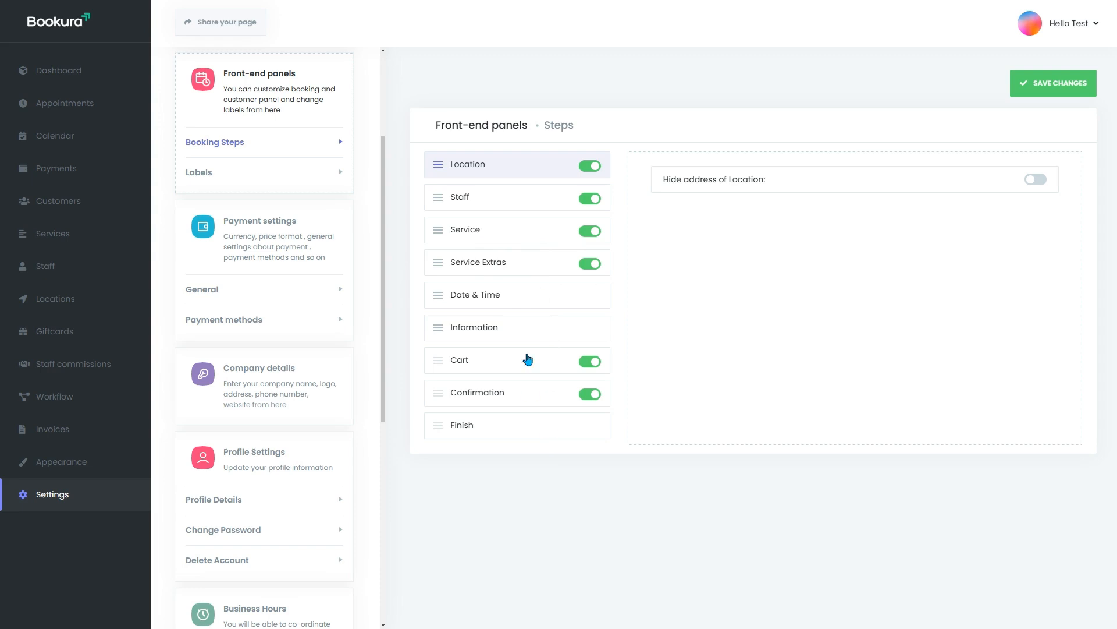
# Step: Show the booking panel's Labels settings and keep English (United States) as the label language
pyautogui.click(257, 177)
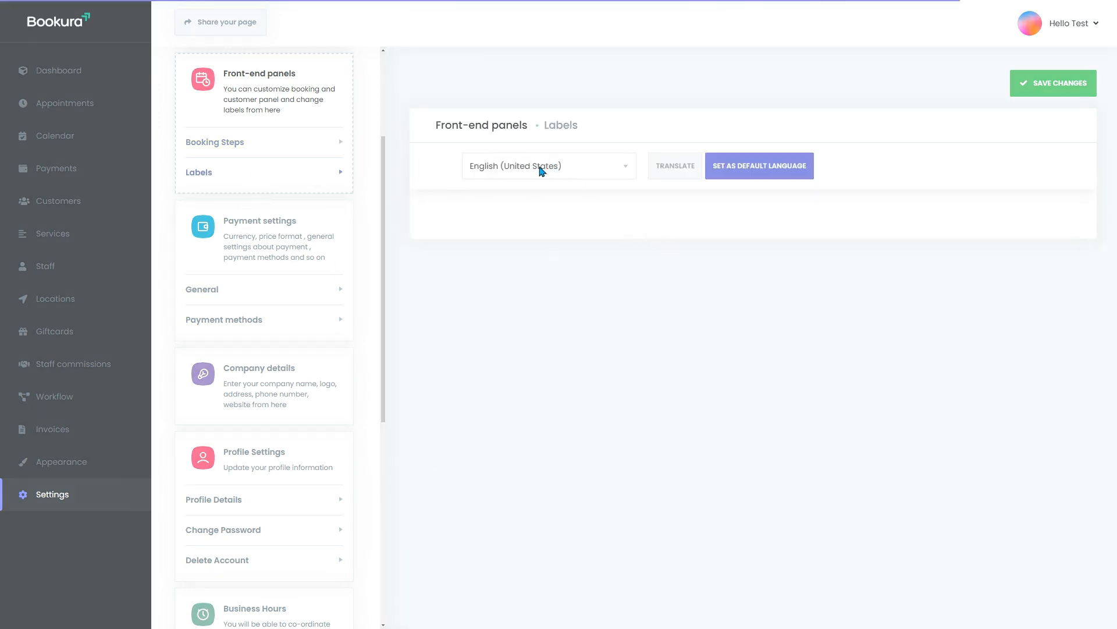
pyautogui.click(582, 172)
pyautogui.click(427, 223)
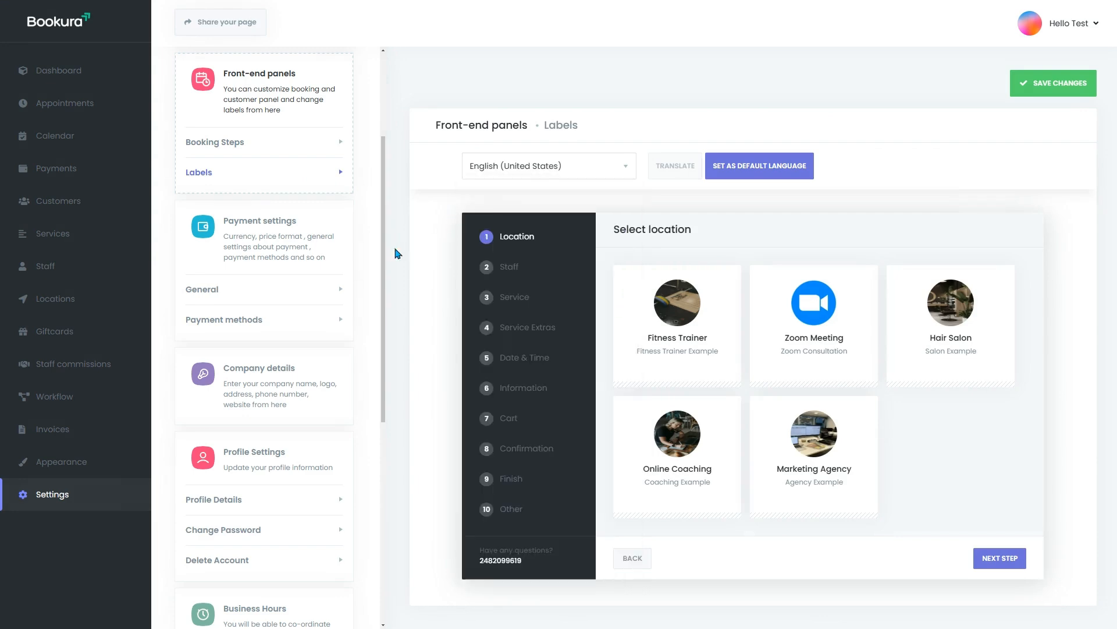
# Step: Browse the Appearance styles and start a new style, then go to the Locations list
pyautogui.click(76, 464)
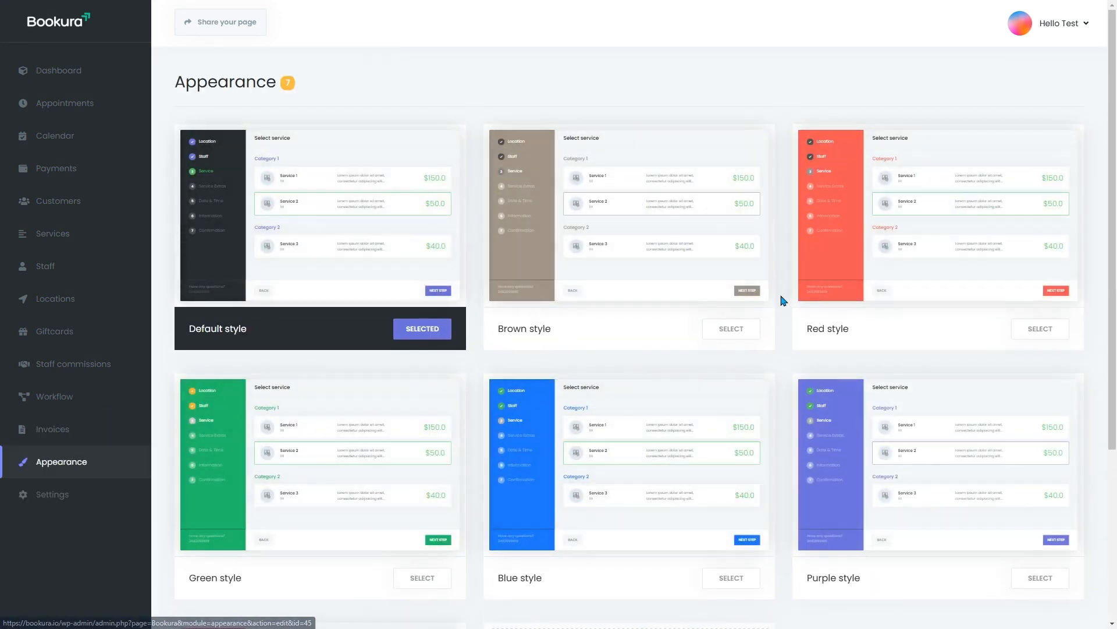
pyautogui.scroll(-4, 789, 349)
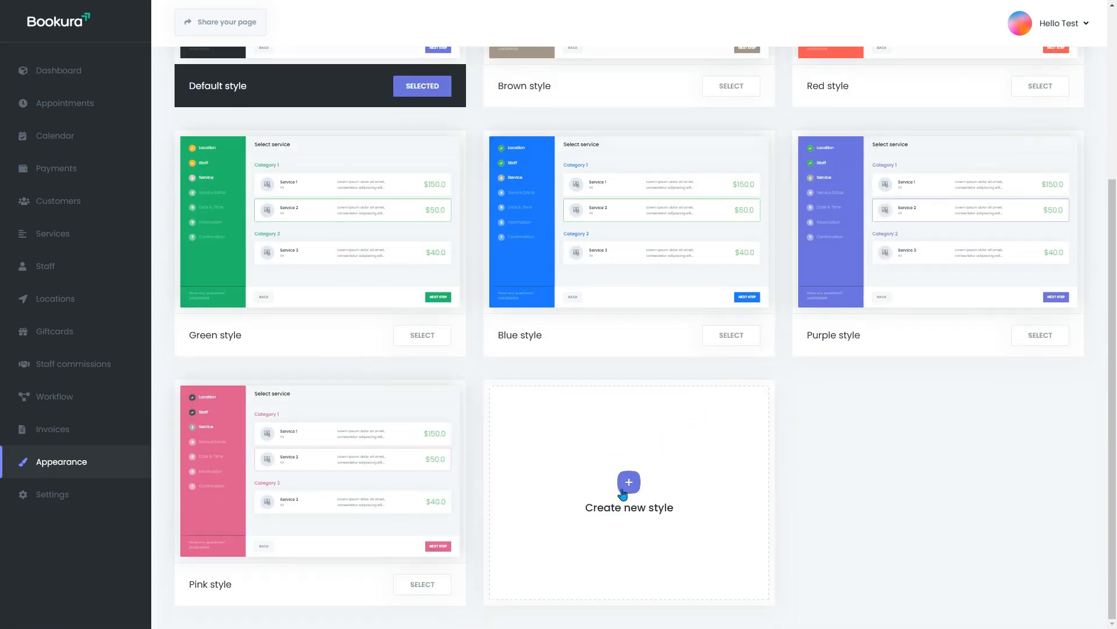
pyautogui.click(629, 481)
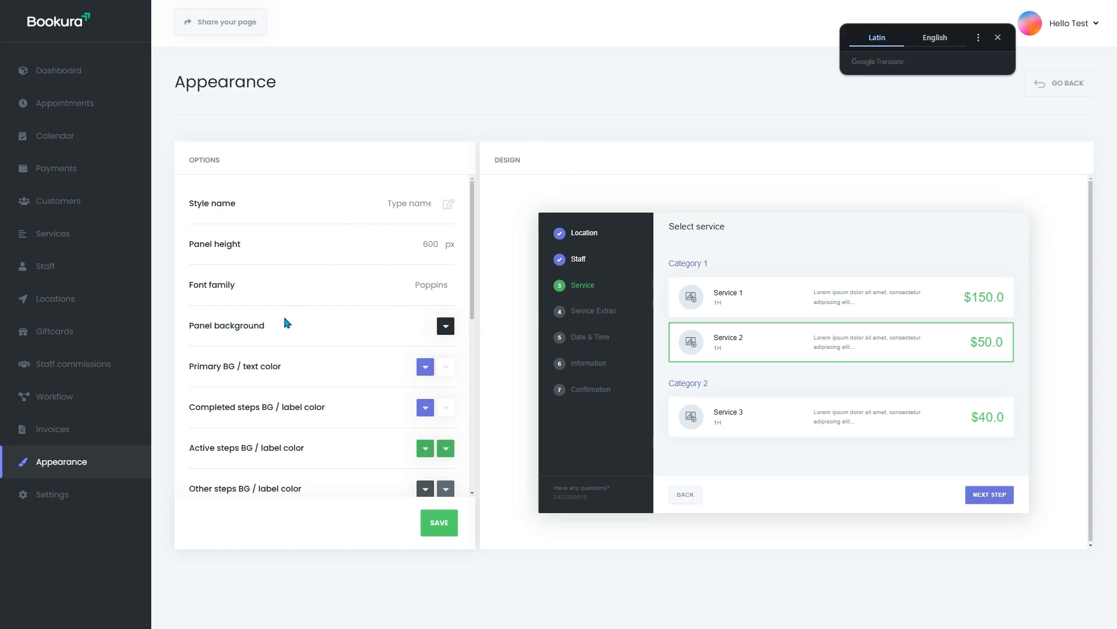
pyautogui.click(80, 300)
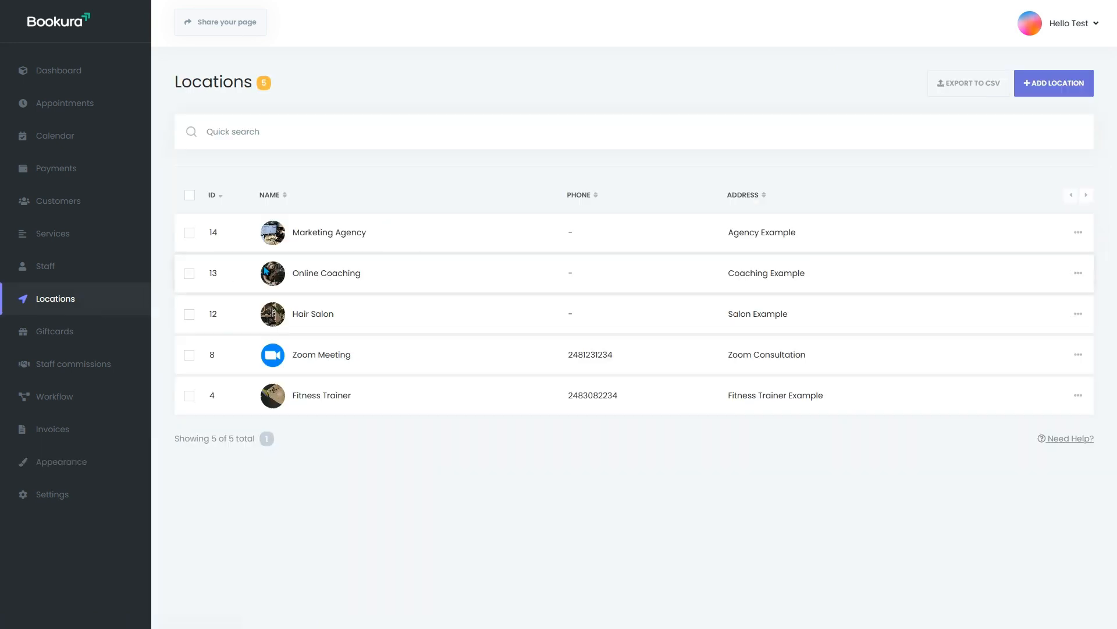
# Step: Add an Auto Detailing location with address Detailing Example and photo Photo-10.jpg
pyautogui.click(1051, 89)
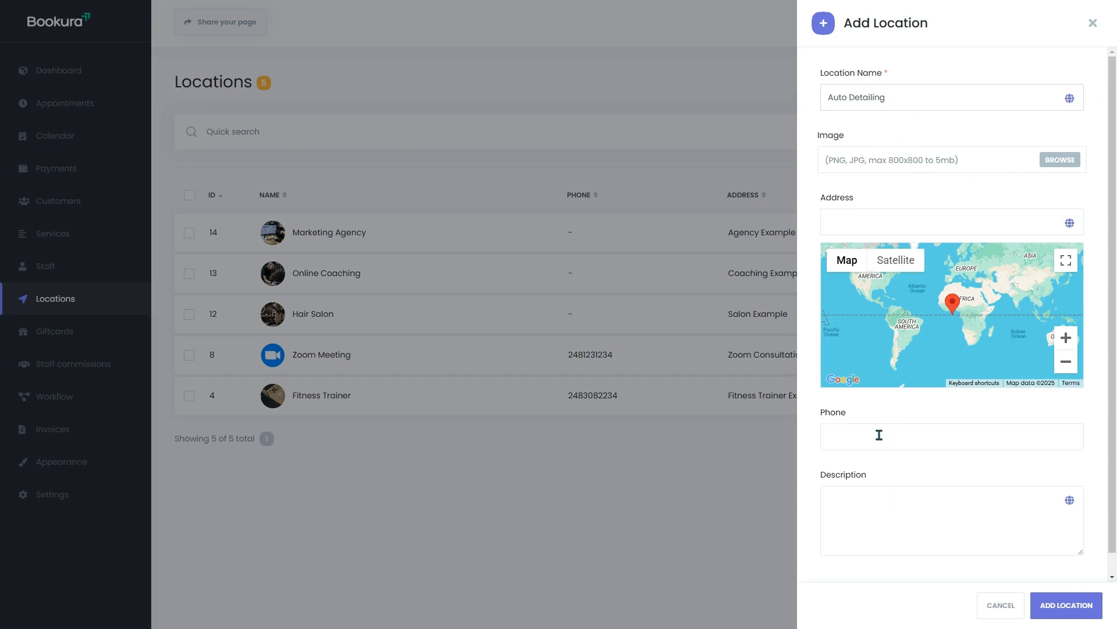
pyautogui.click(1059, 160)
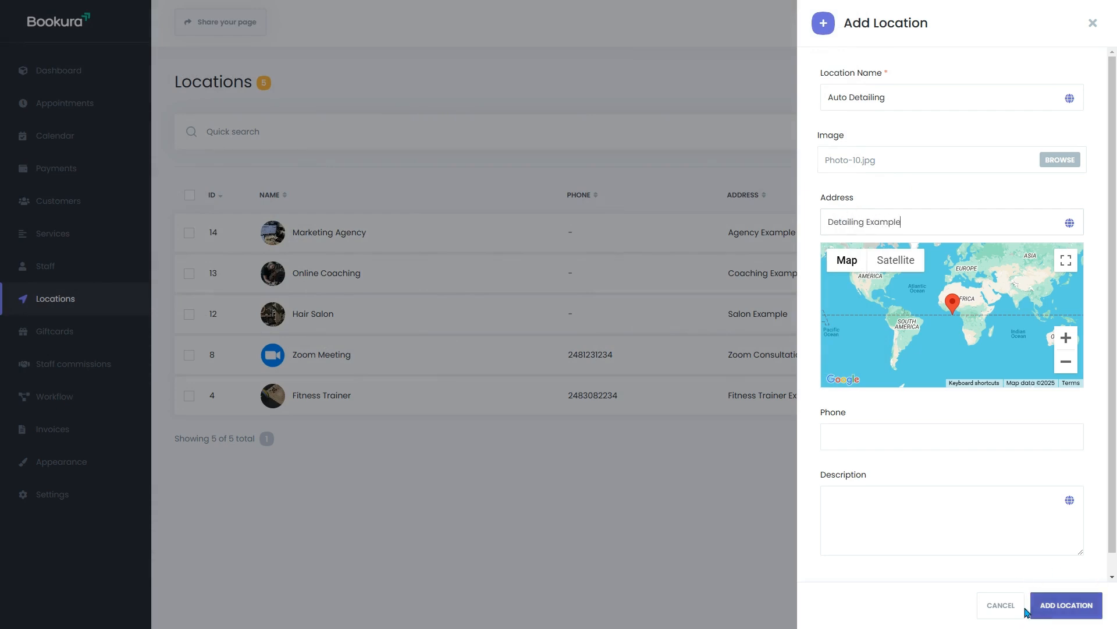
pyautogui.click(1077, 608)
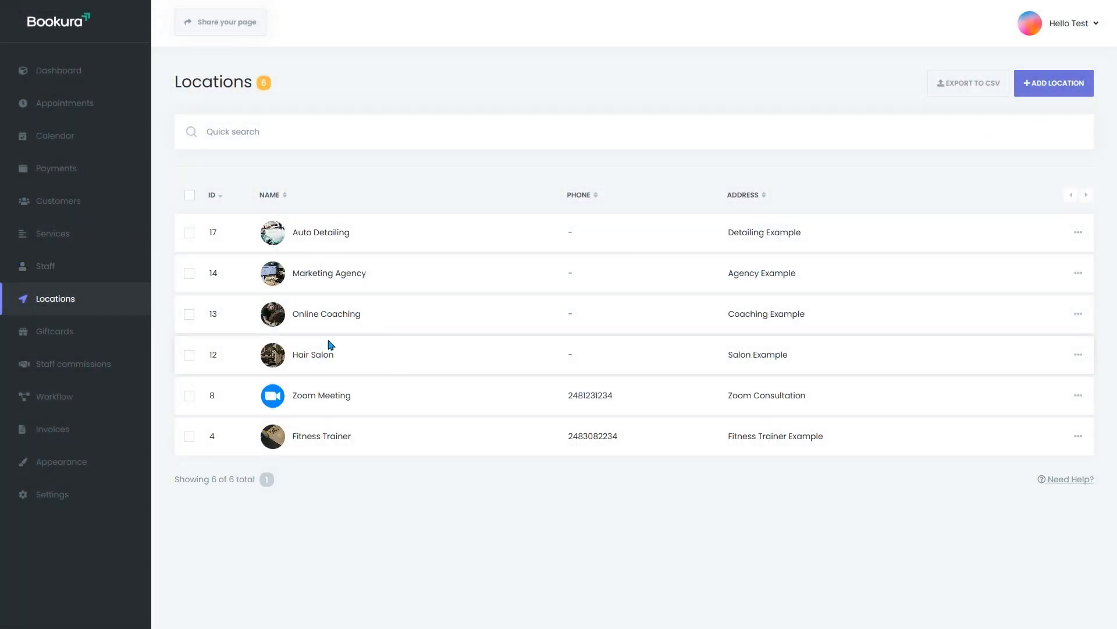
# Step: Add an Auto Detailer staff member with name, profession, e-mail, image and Auto Detailing location
pyautogui.click(64, 271)
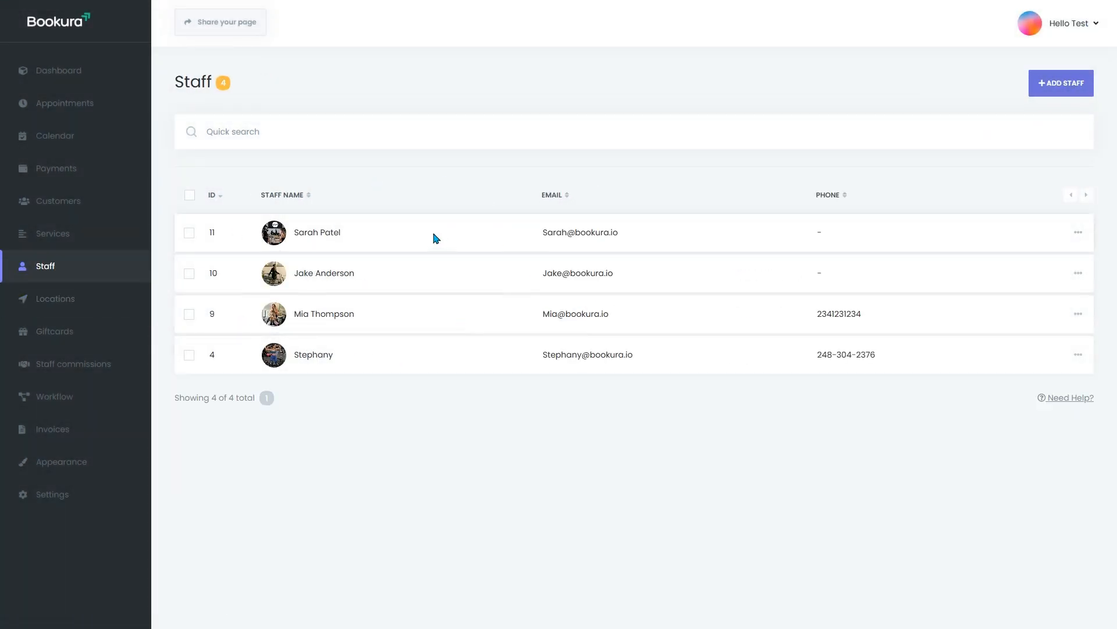
pyautogui.click(1060, 88)
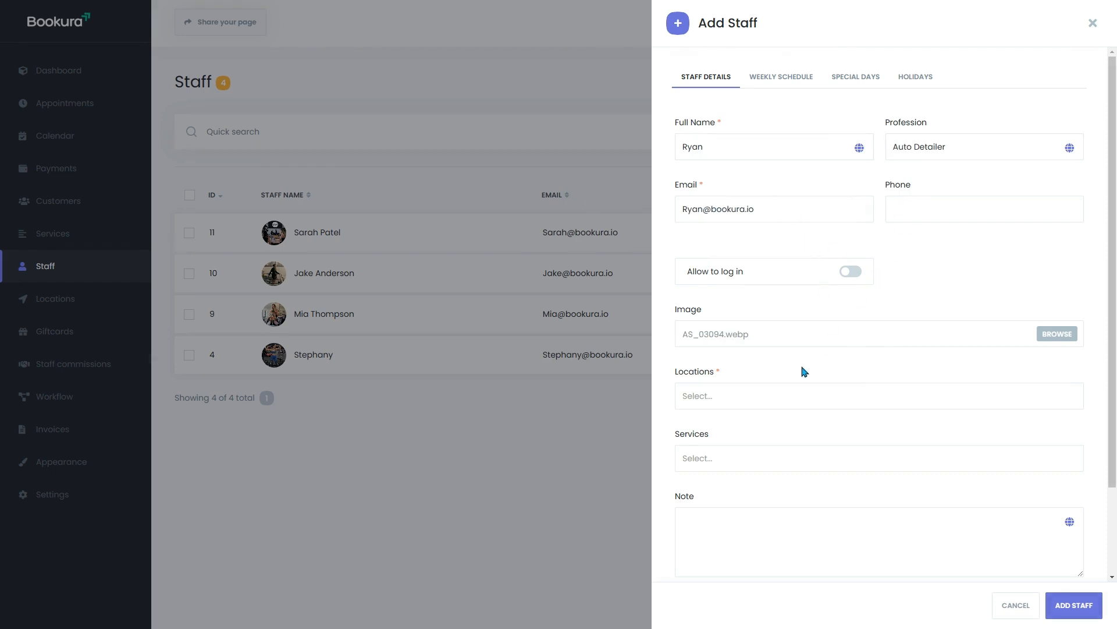
pyautogui.scroll(-2, 804, 368)
pyautogui.click(743, 290)
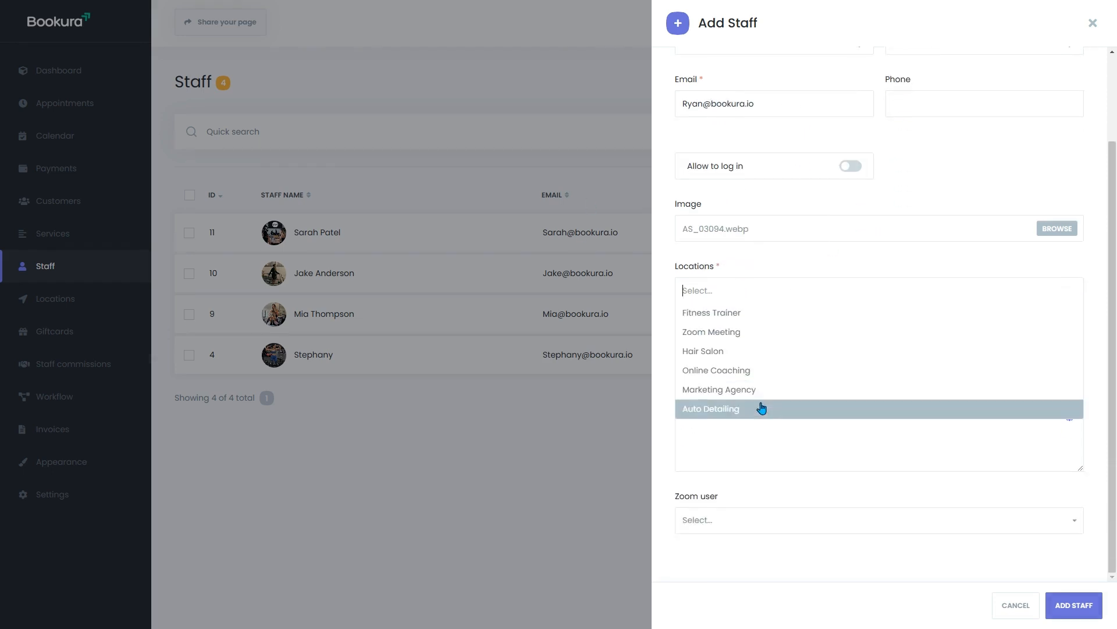
pyautogui.click(729, 408)
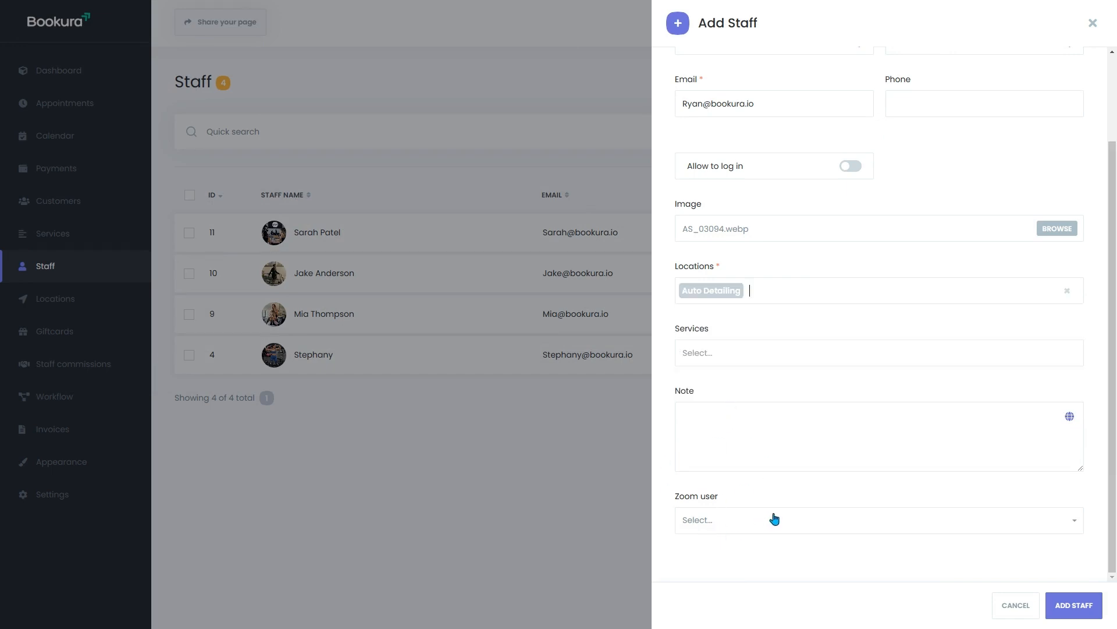
# Step: Review the staff member's schedule, special days and holidays tabs, then save the new staff member
pyautogui.scroll(2, 815, 475)
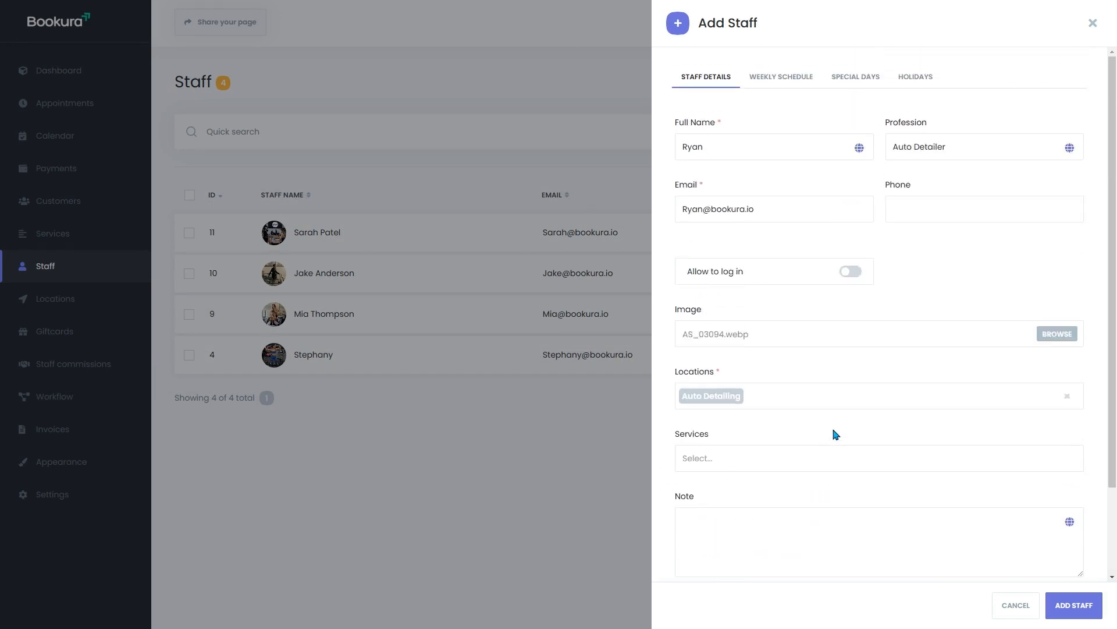
pyautogui.click(781, 86)
pyautogui.click(849, 84)
pyautogui.click(917, 84)
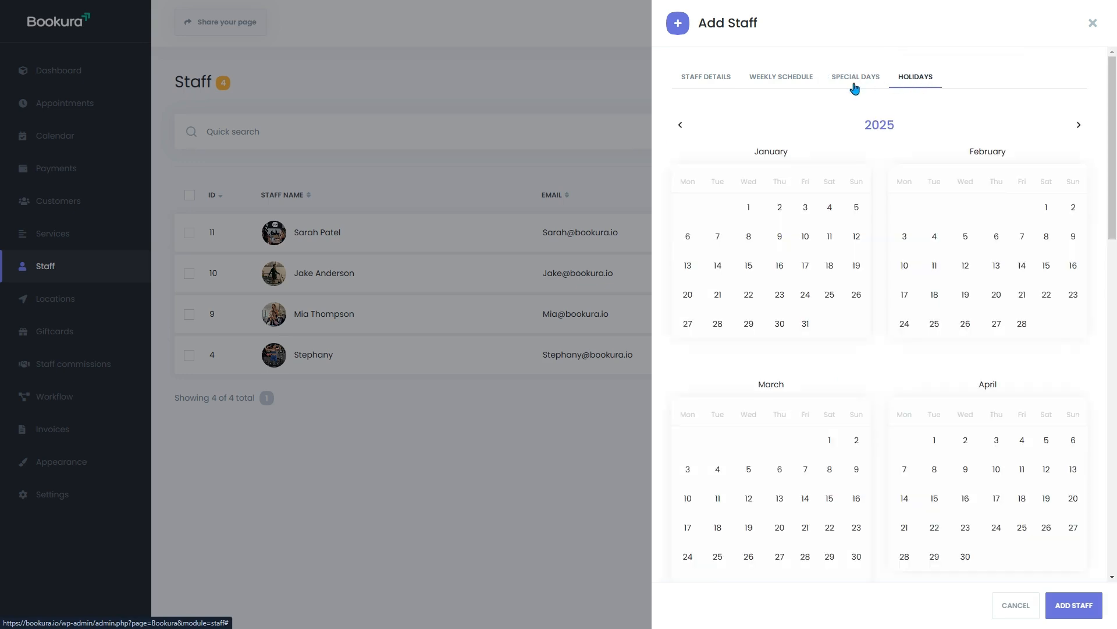
pyautogui.click(702, 86)
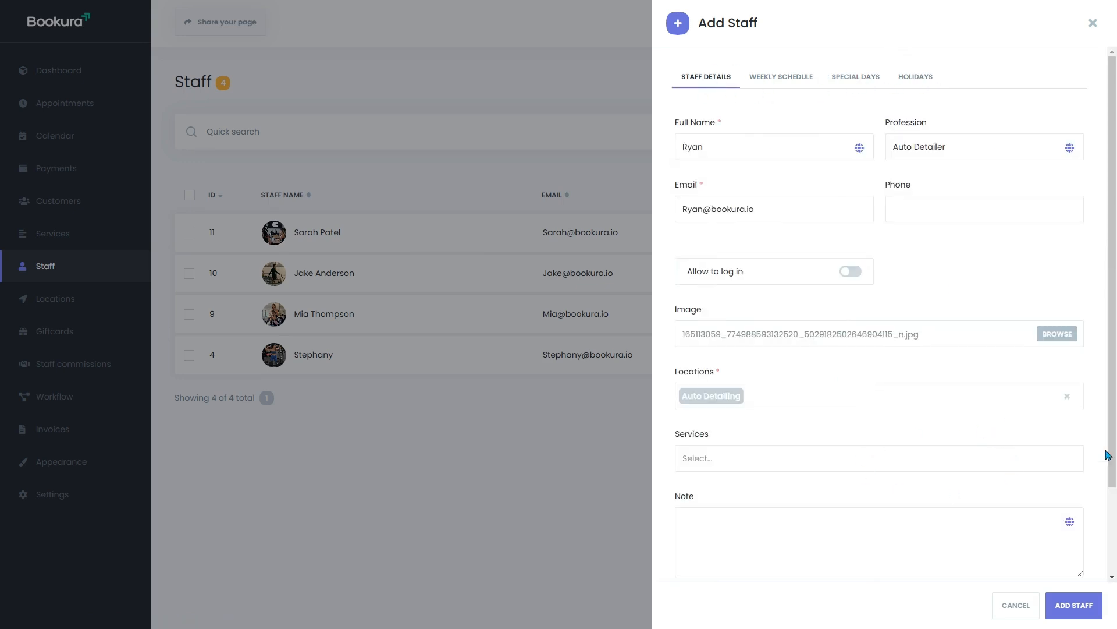
pyautogui.click(1086, 603)
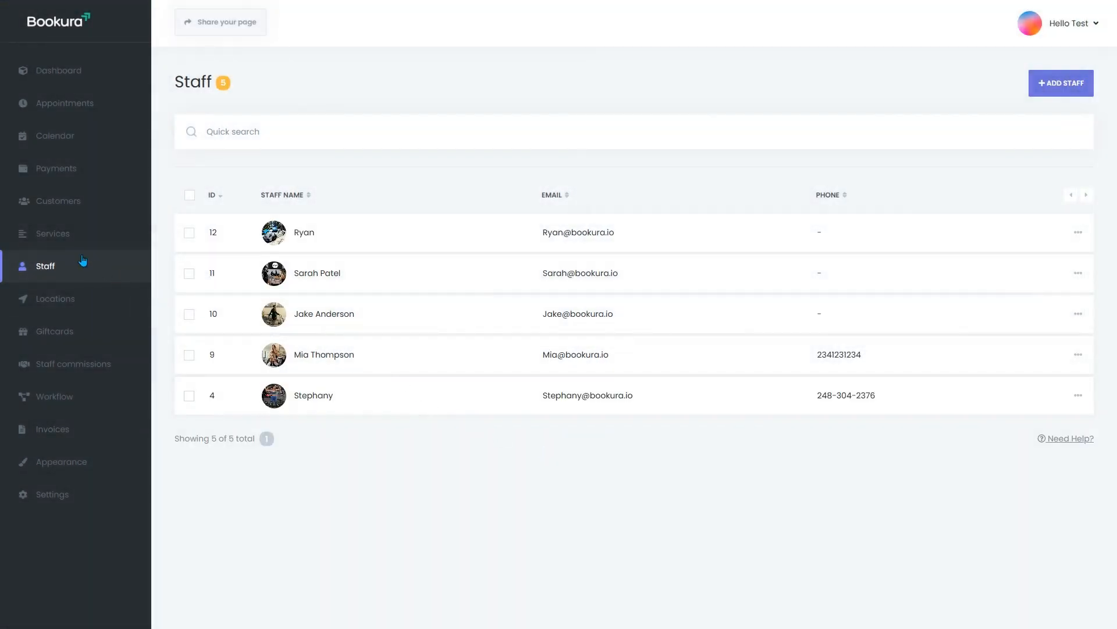
# Step: Switch Services to list view and create a root-level Auto Detailing category
pyautogui.click(53, 234)
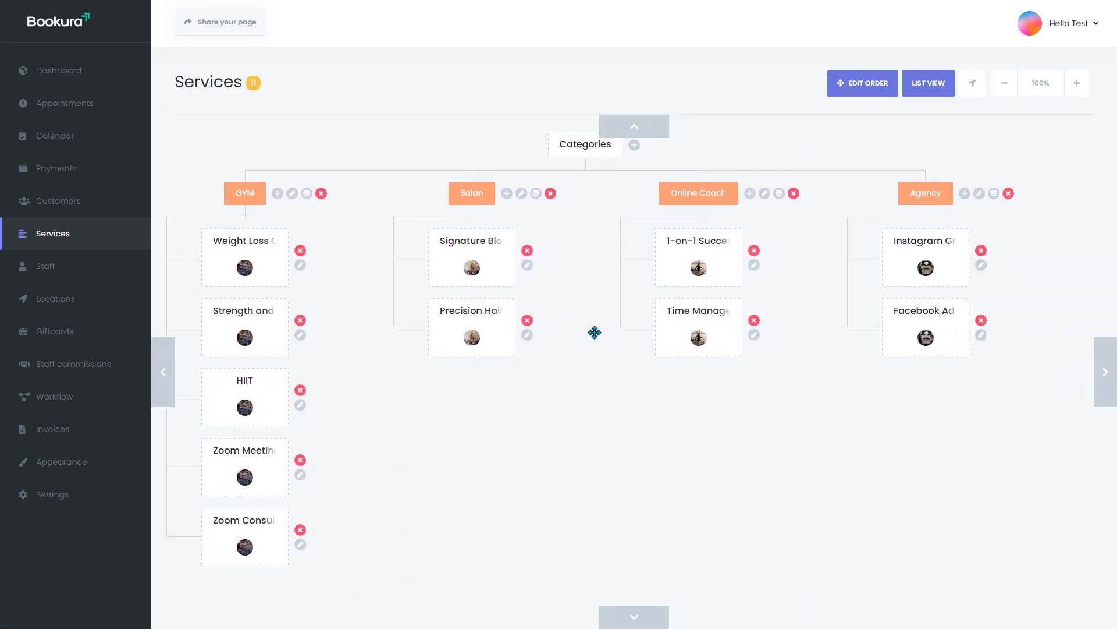
pyautogui.click(927, 84)
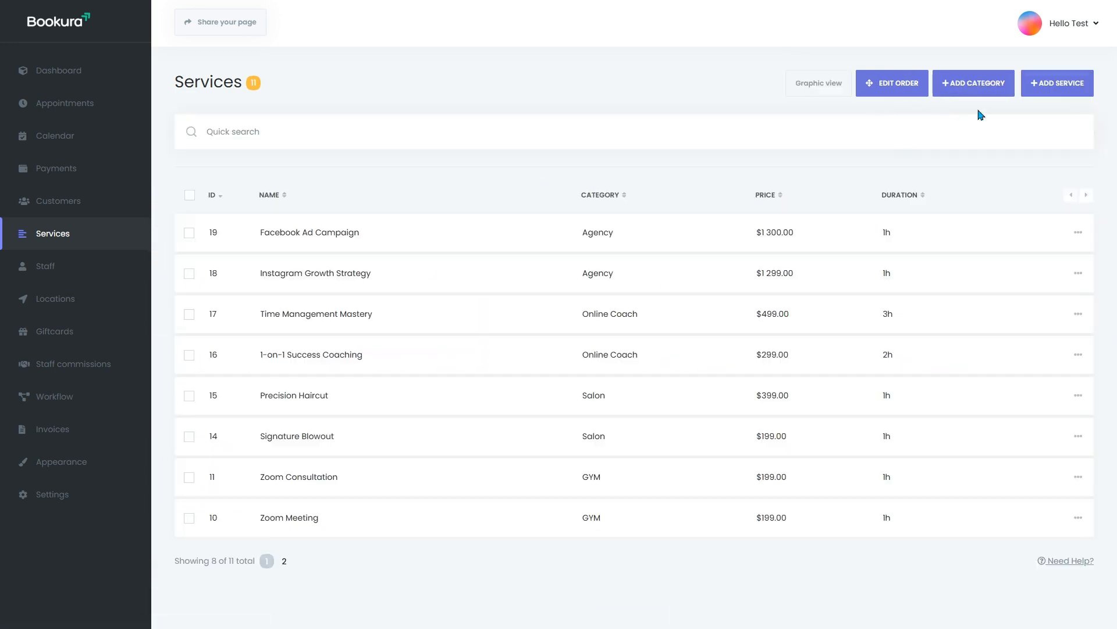
pyautogui.click(961, 86)
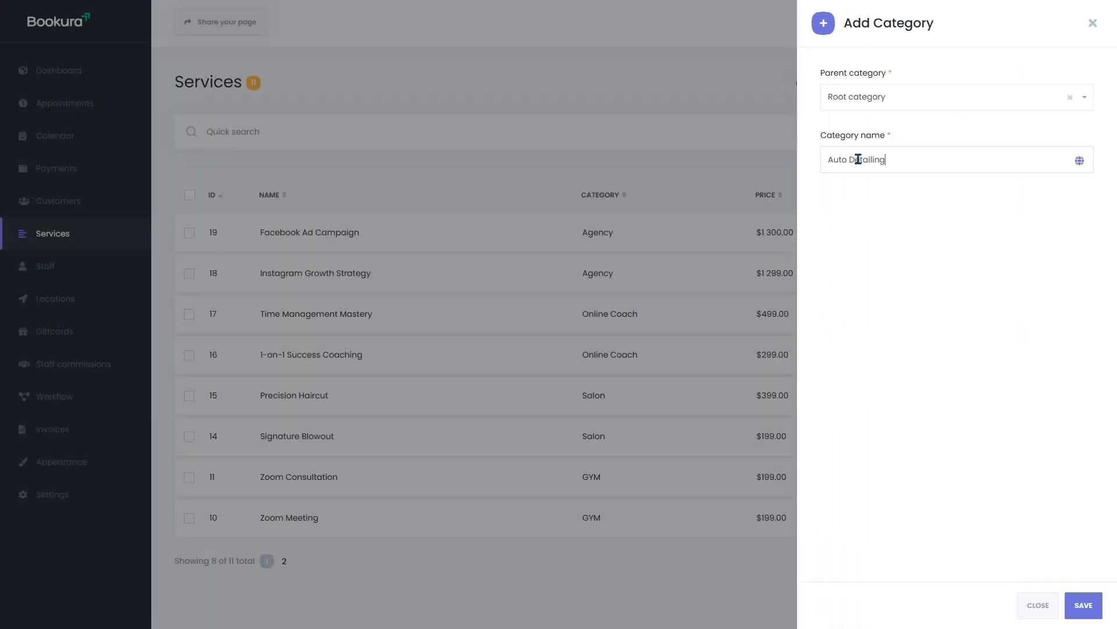
pyautogui.click(1093, 606)
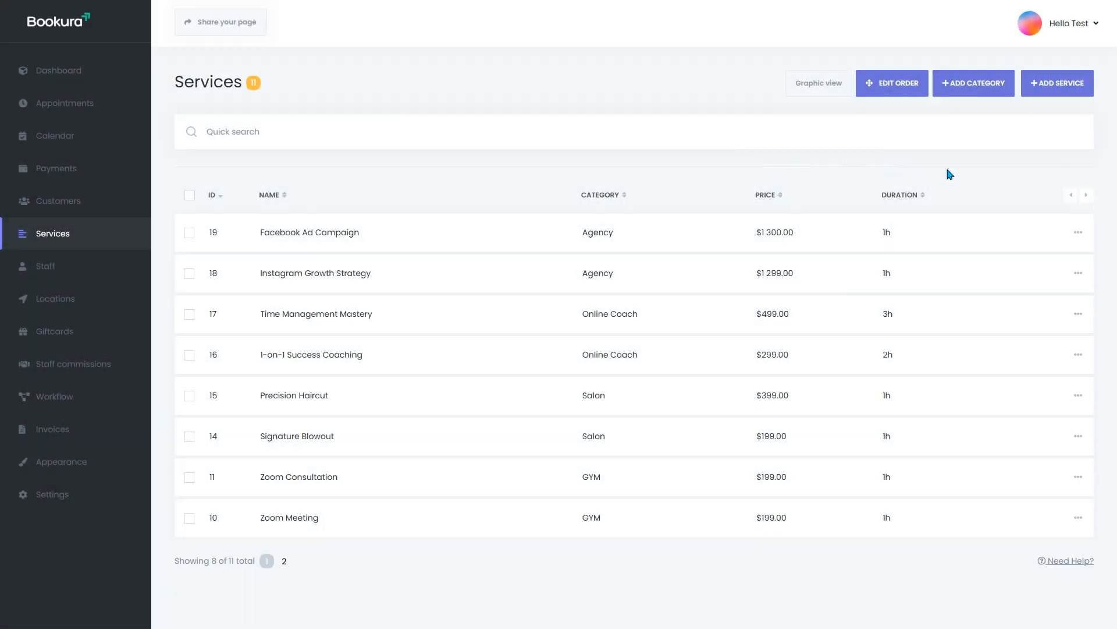
pyautogui.click(1053, 87)
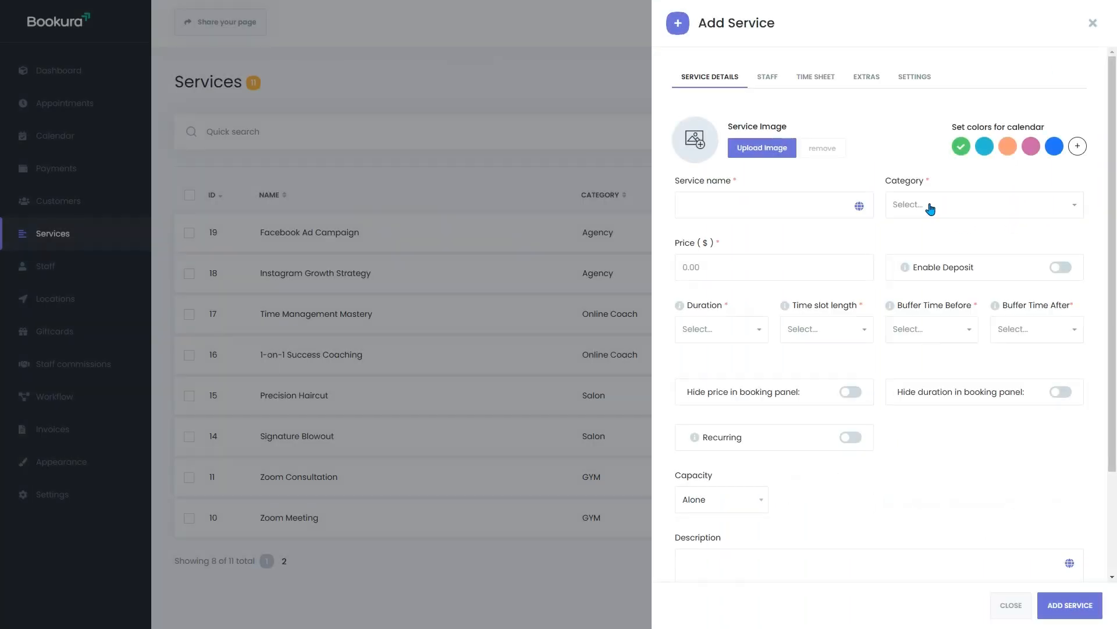
# Step: Put the service in the Auto Detailing category and assign the auto detailer as its staff
pyautogui.click(931, 205)
pyautogui.click(944, 327)
pyautogui.click(767, 78)
pyautogui.click(766, 129)
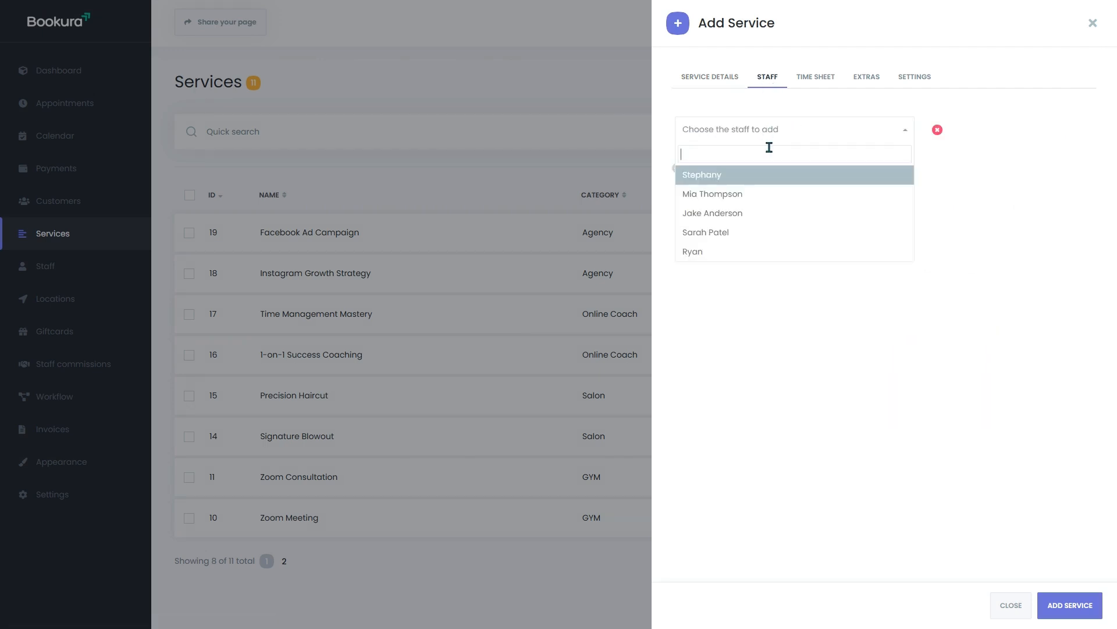
pyautogui.click(756, 257)
pyautogui.click(718, 82)
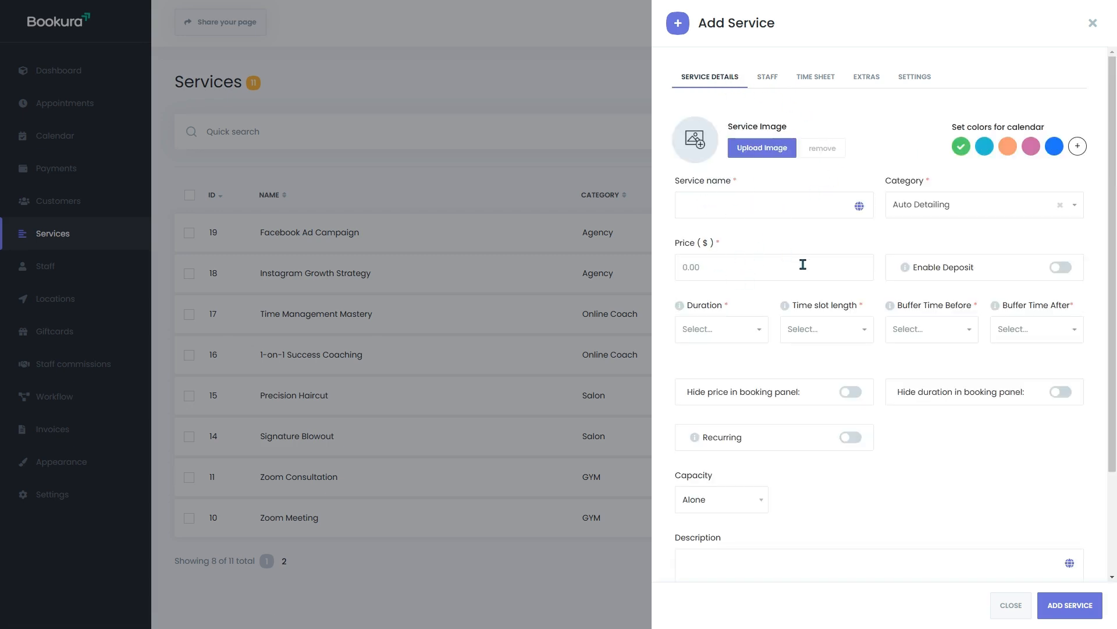
# Step: Try the Recurring option with Monthly frequency, then turn recurring back off
pyautogui.moveTo(922, 269)
pyautogui.scroll(-2, 875, 295)
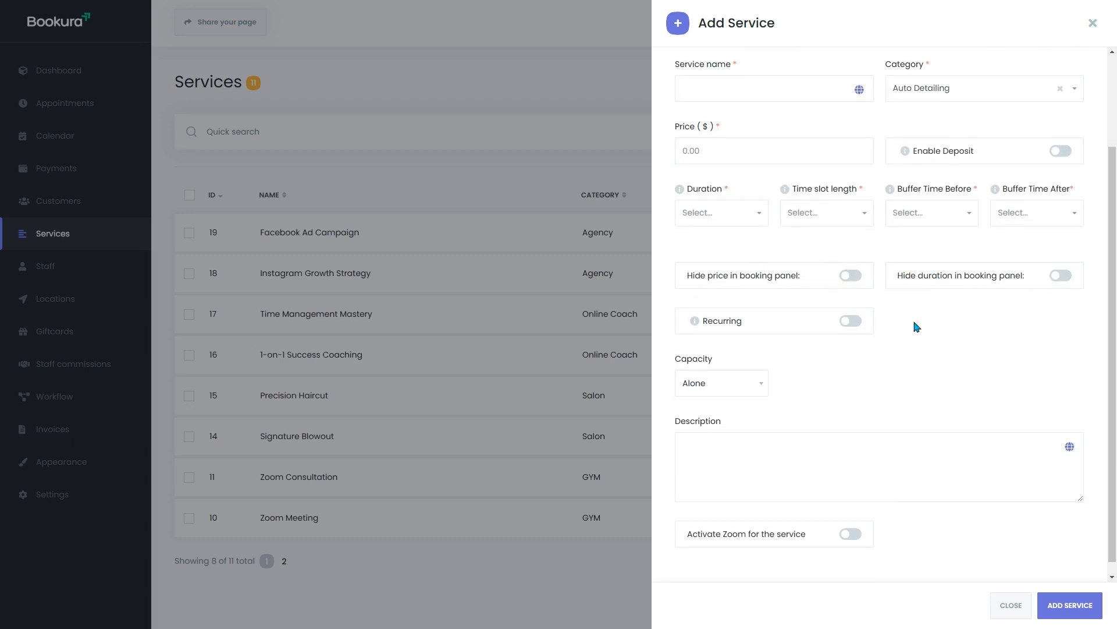
pyautogui.click(852, 320)
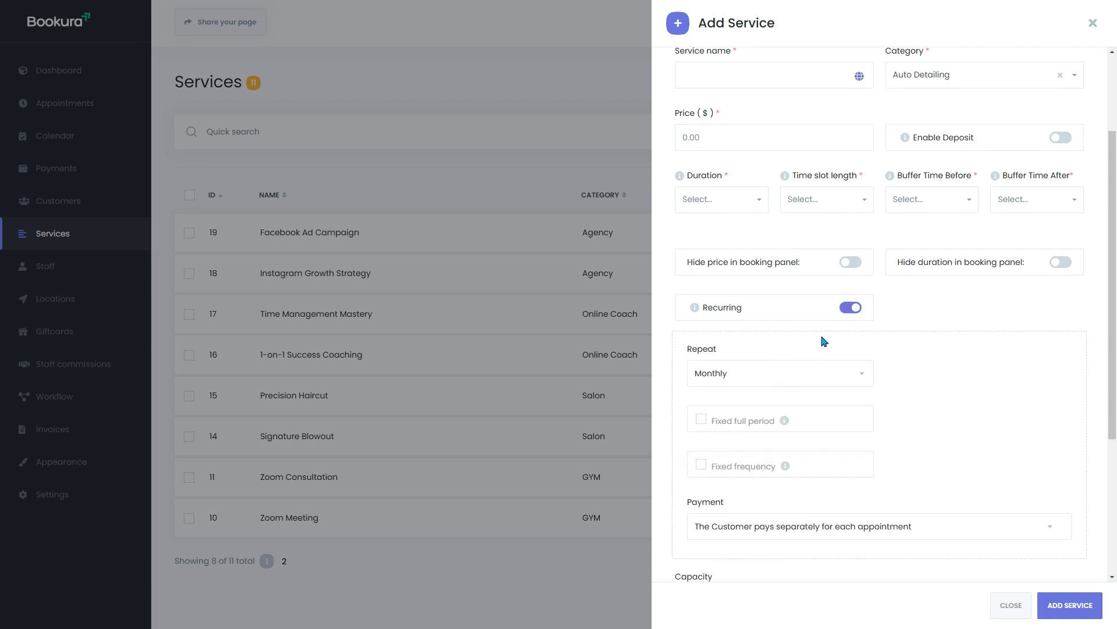
pyautogui.click(762, 381)
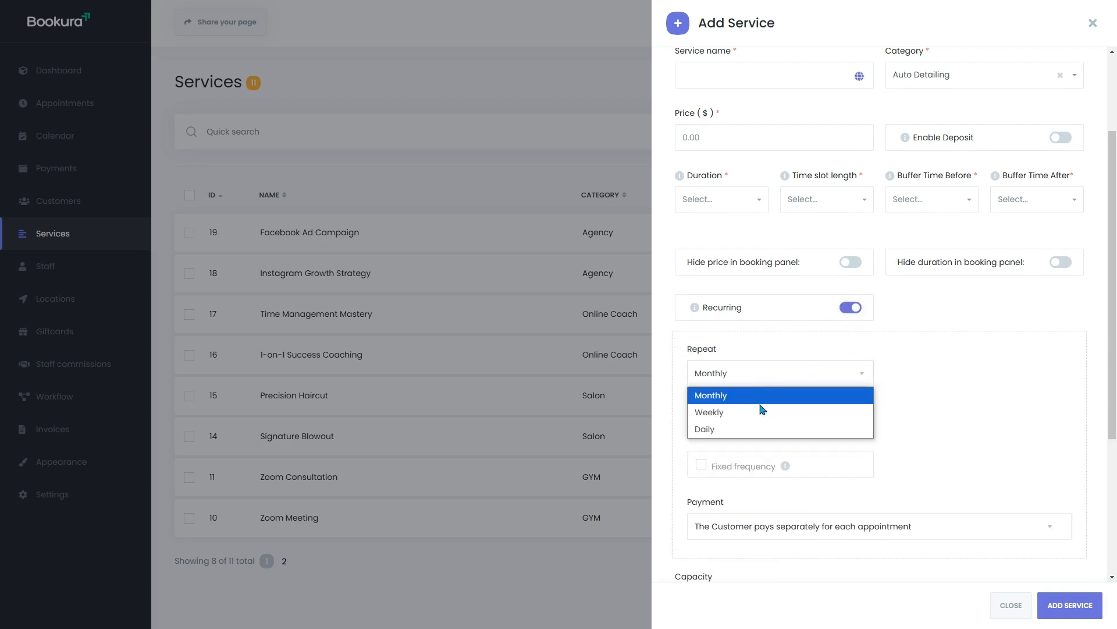
pyautogui.click(854, 315)
pyautogui.click(854, 315)
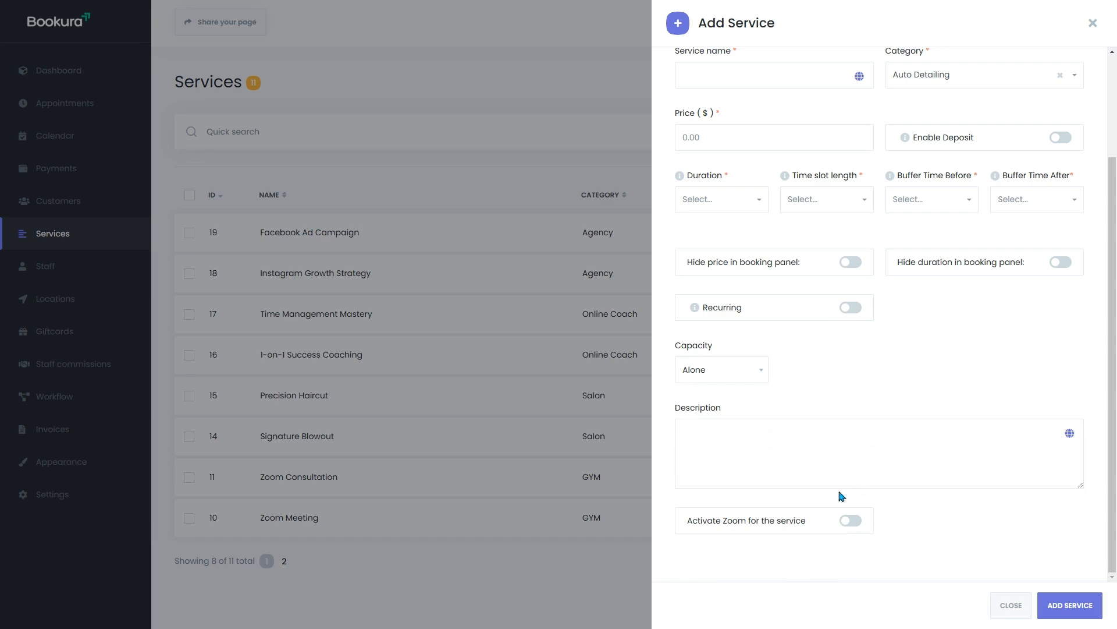
# Step: Name the service 'Auto Detailing' with a price of 299
pyautogui.scroll(3, 865, 460)
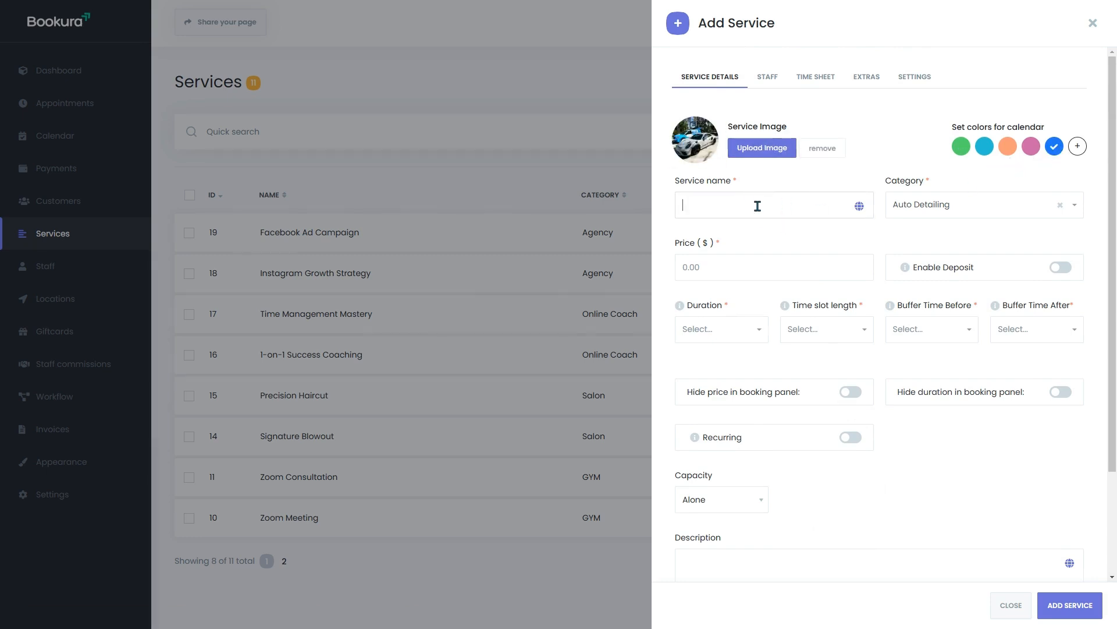
pyautogui.write('Auto Detailing')
pyautogui.click(741, 270)
pyautogui.write('299')
# Step: Set 2h duration, 1h time slot length, and 1h buffers before and after
pyautogui.click(744, 339)
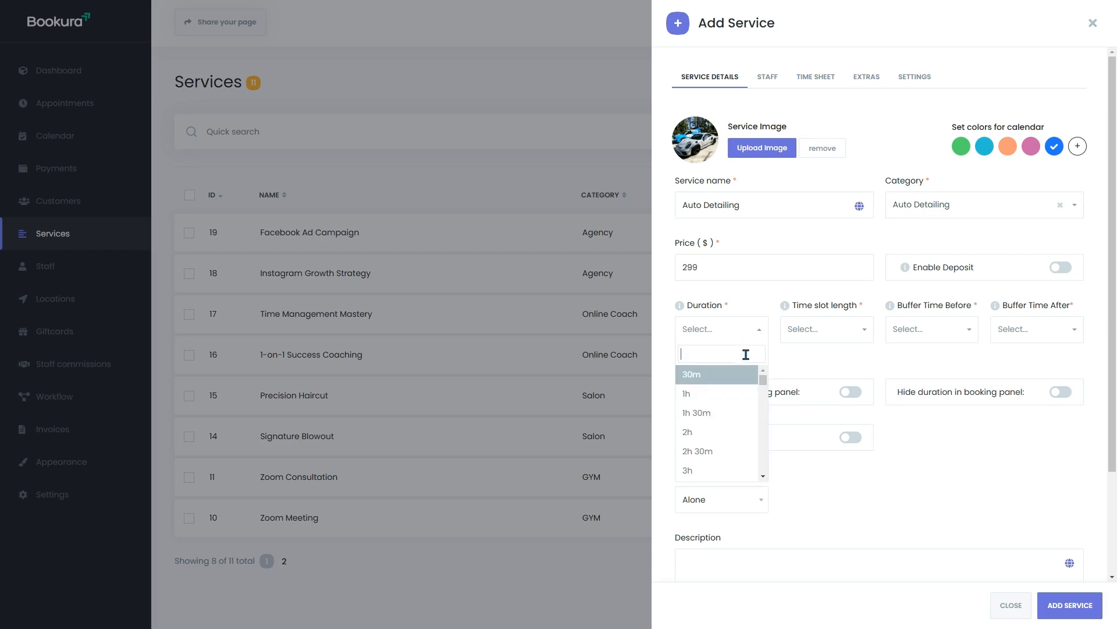
pyautogui.click(700, 435)
pyautogui.click(839, 336)
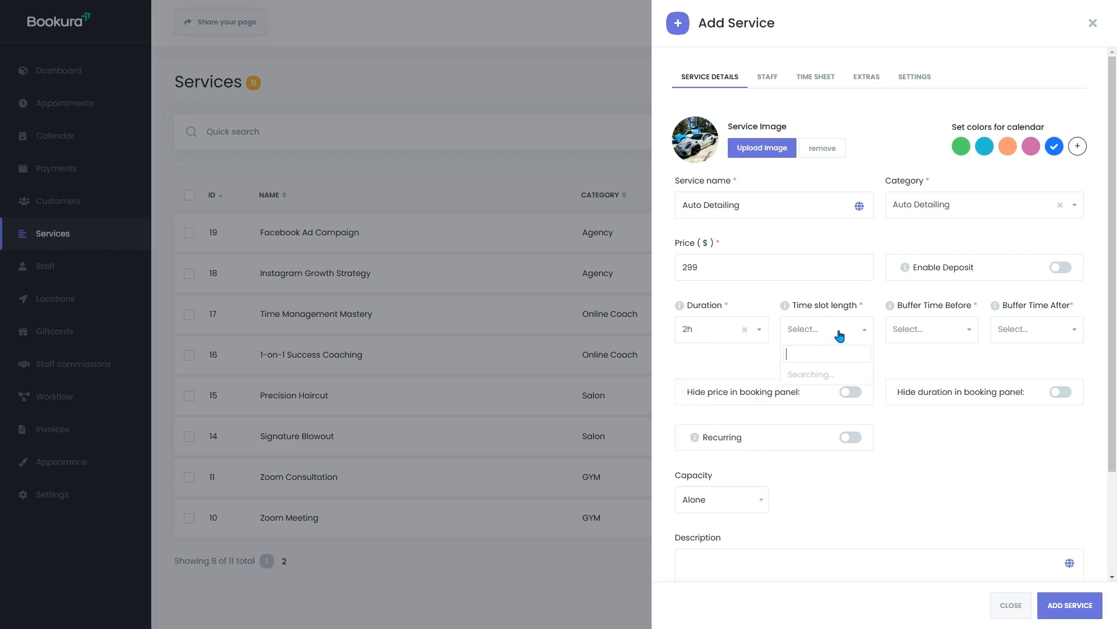
pyautogui.click(821, 440)
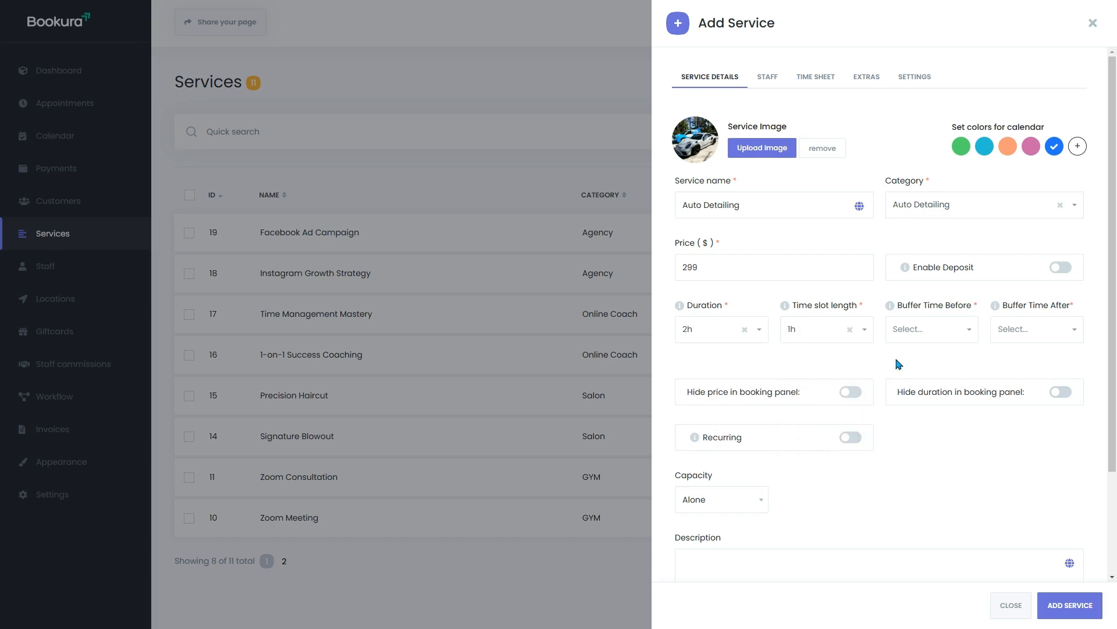
pyautogui.click(930, 331)
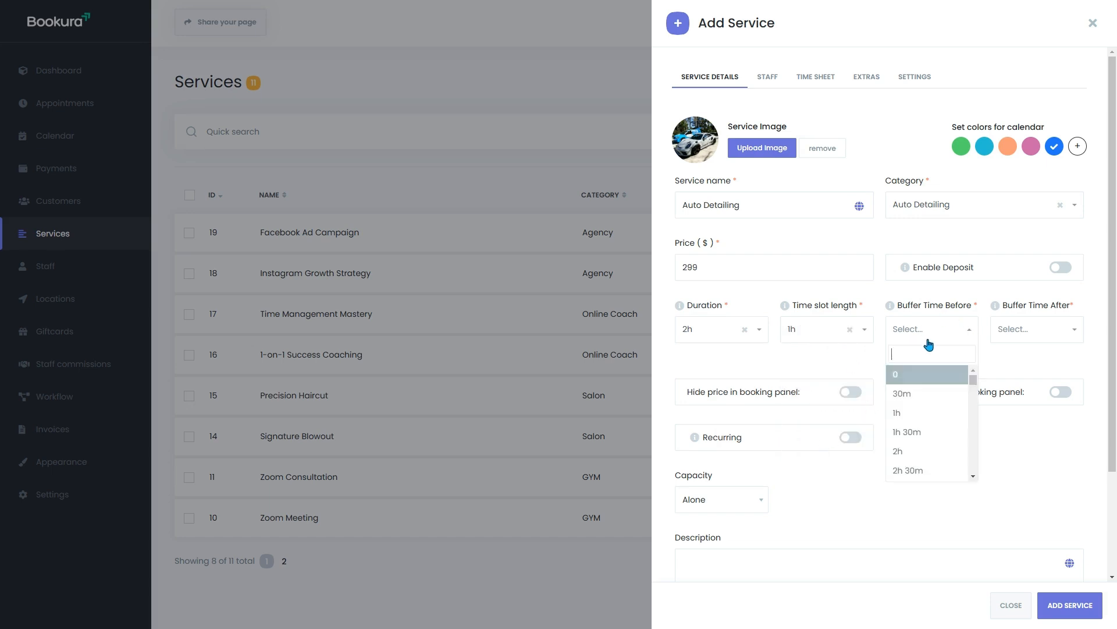
pyautogui.click(923, 414)
pyautogui.click(1020, 323)
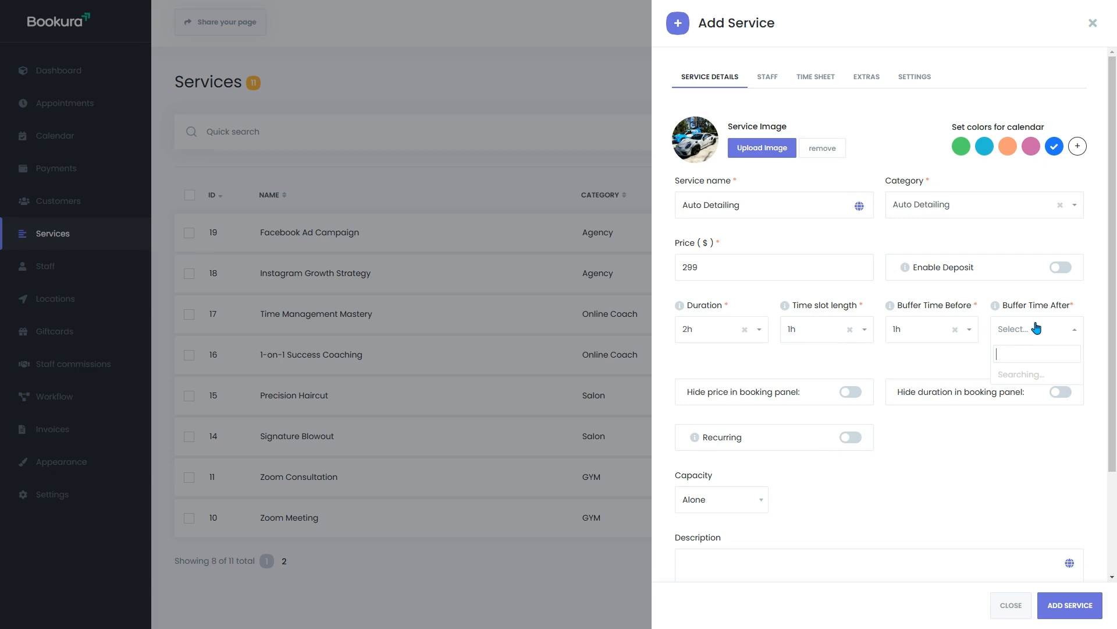
pyautogui.click(1029, 413)
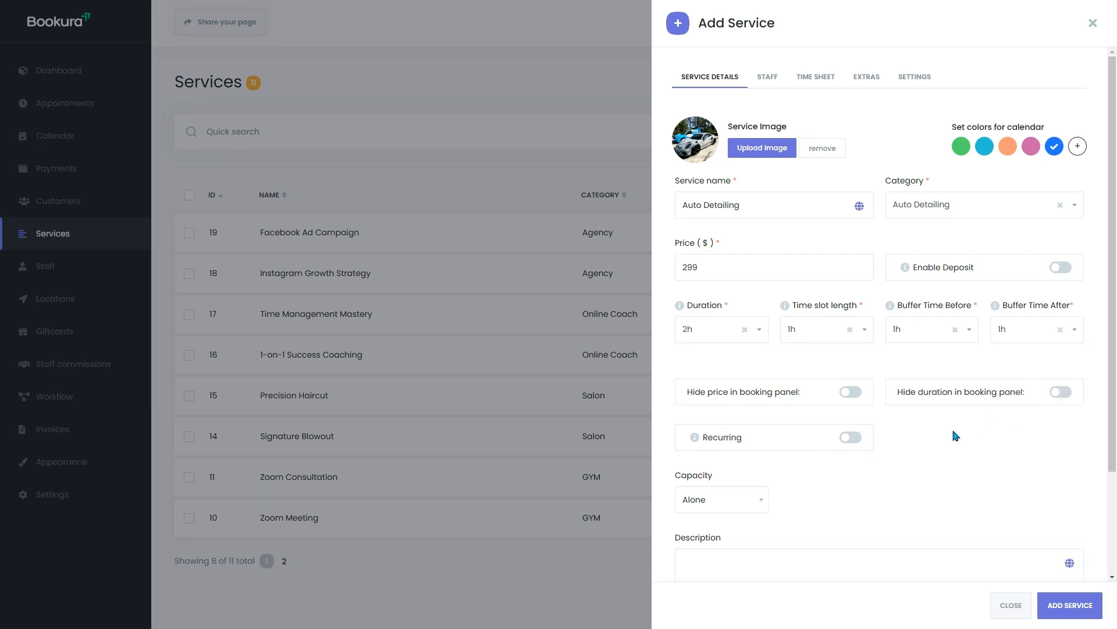
pyautogui.scroll(-2, 955, 431)
# Step: Toggle recurring on and off again, and paste in the car-shine service description
pyautogui.click(850, 308)
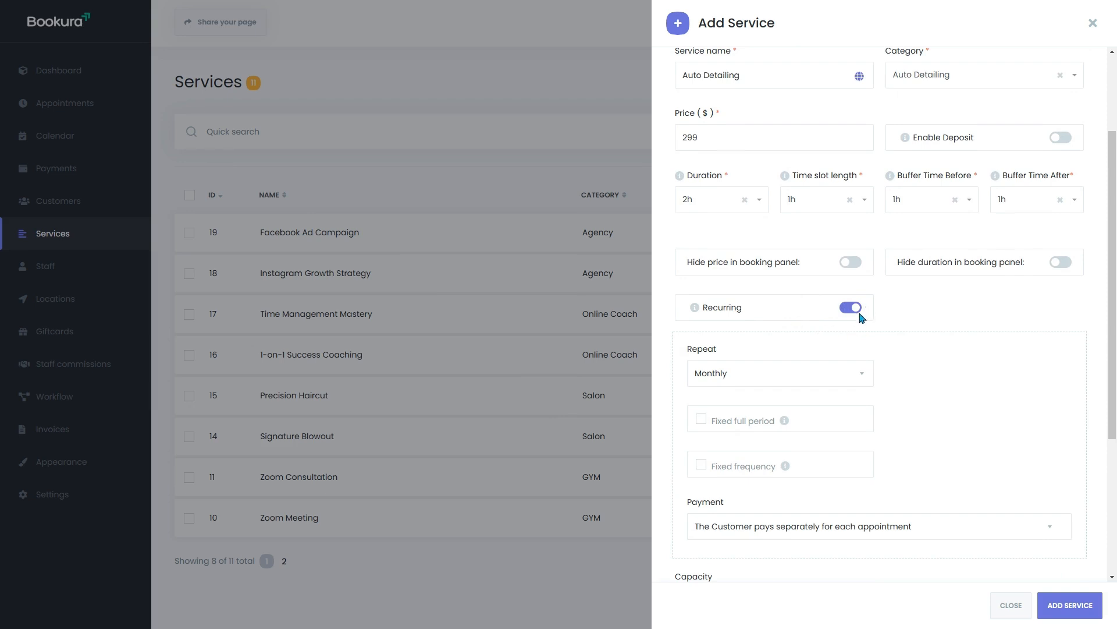
pyautogui.click(852, 309)
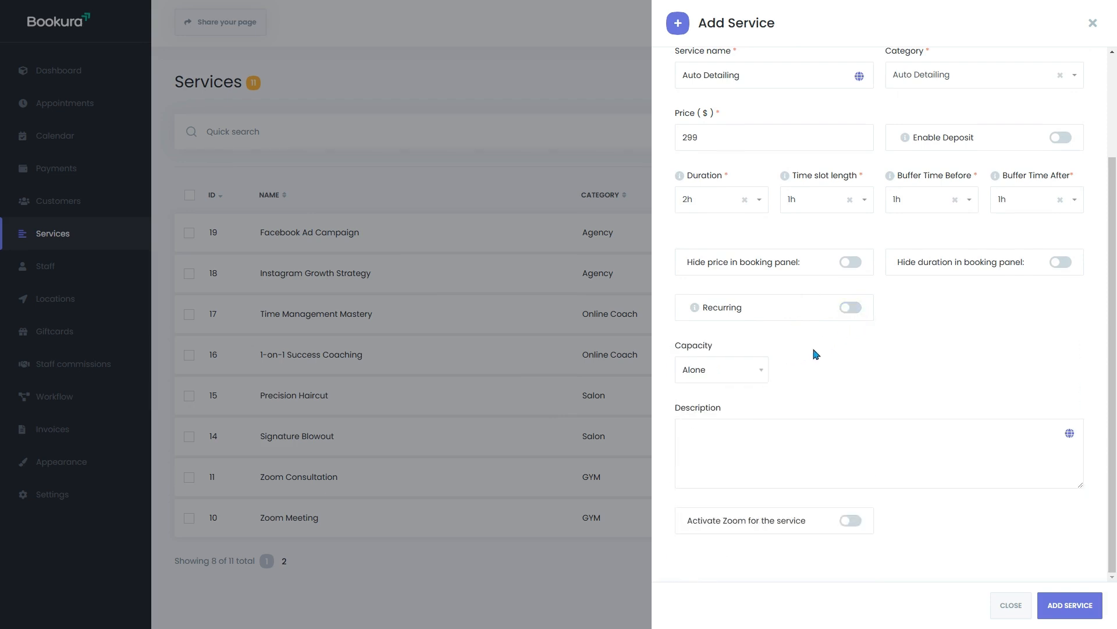
pyautogui.click(759, 425)
pyautogui.write('Bring back your car’s shine with our premium exterior detail. Includes a hand wash, wax application, and wheel cleaning for a showroom finish. 🚗✨')
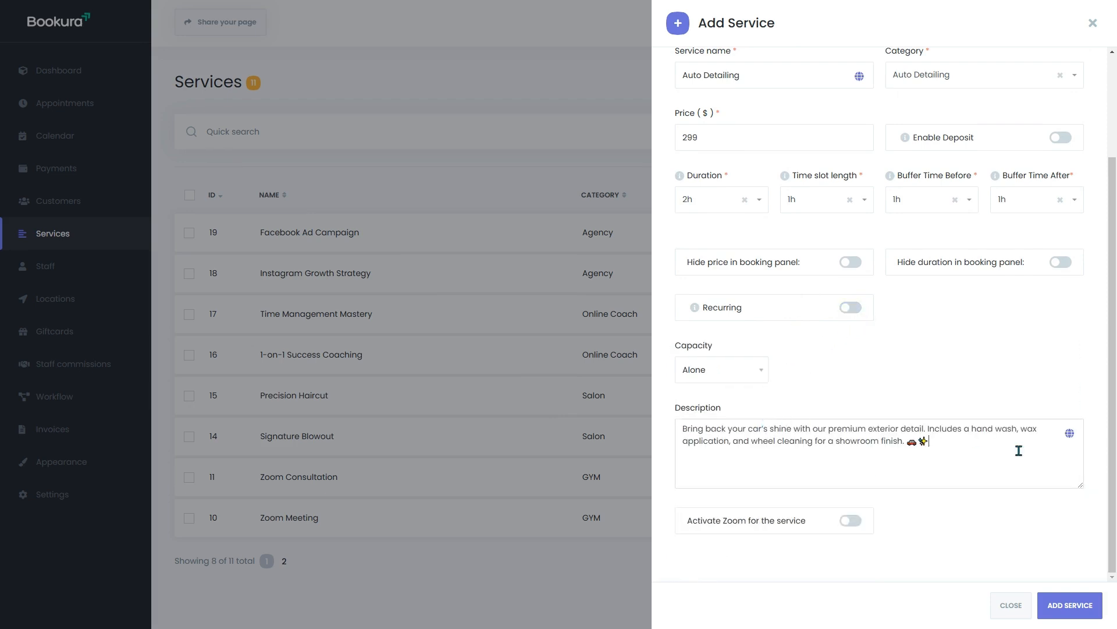
# Step: Review the Staff, Time Sheet, Extras and Settings tabs, then save the Auto Detailing service
pyautogui.scroll(3, 917, 403)
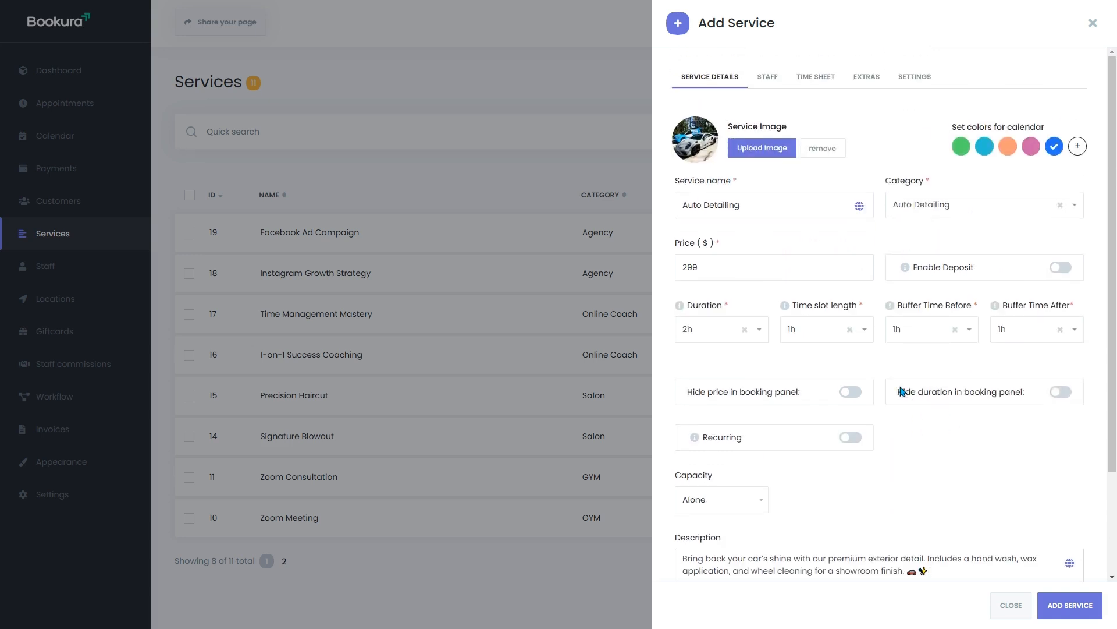
pyautogui.click(768, 78)
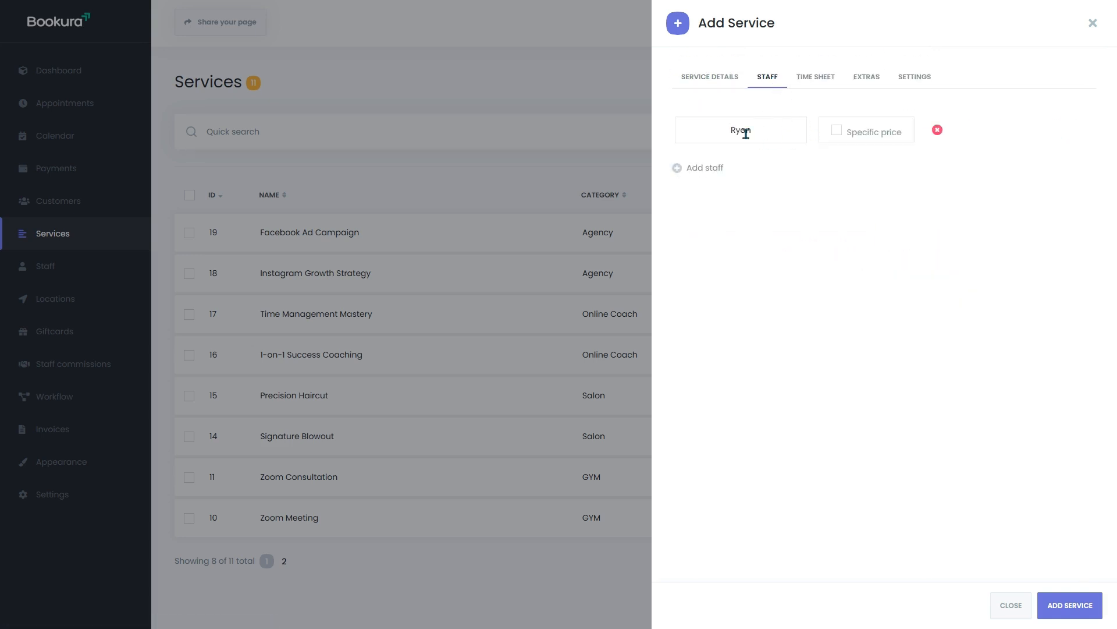
pyautogui.click(809, 83)
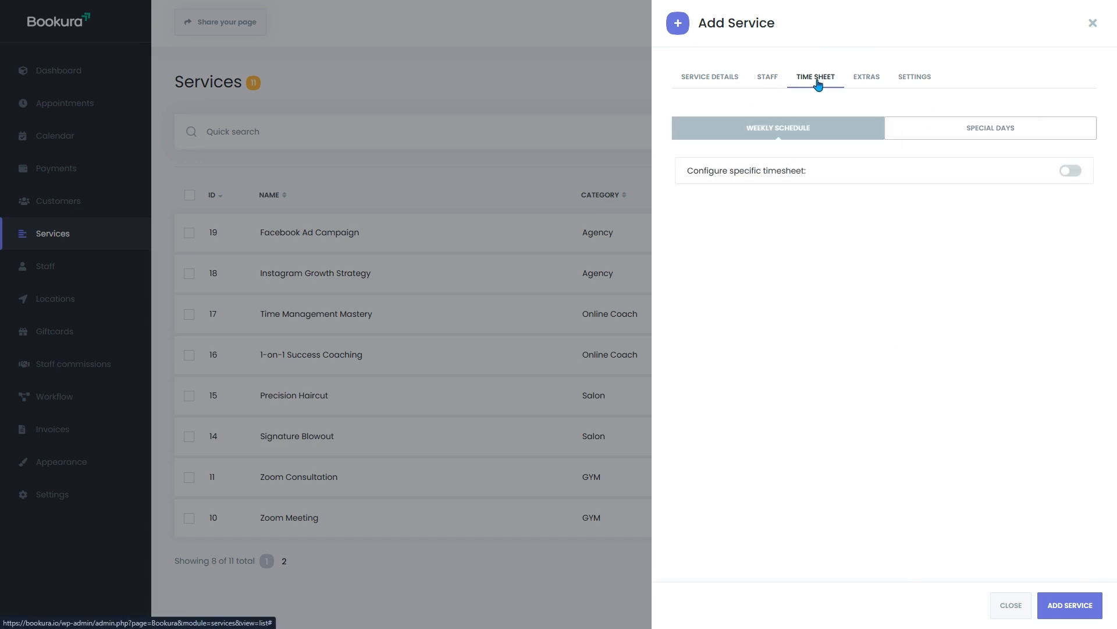
pyautogui.click(866, 82)
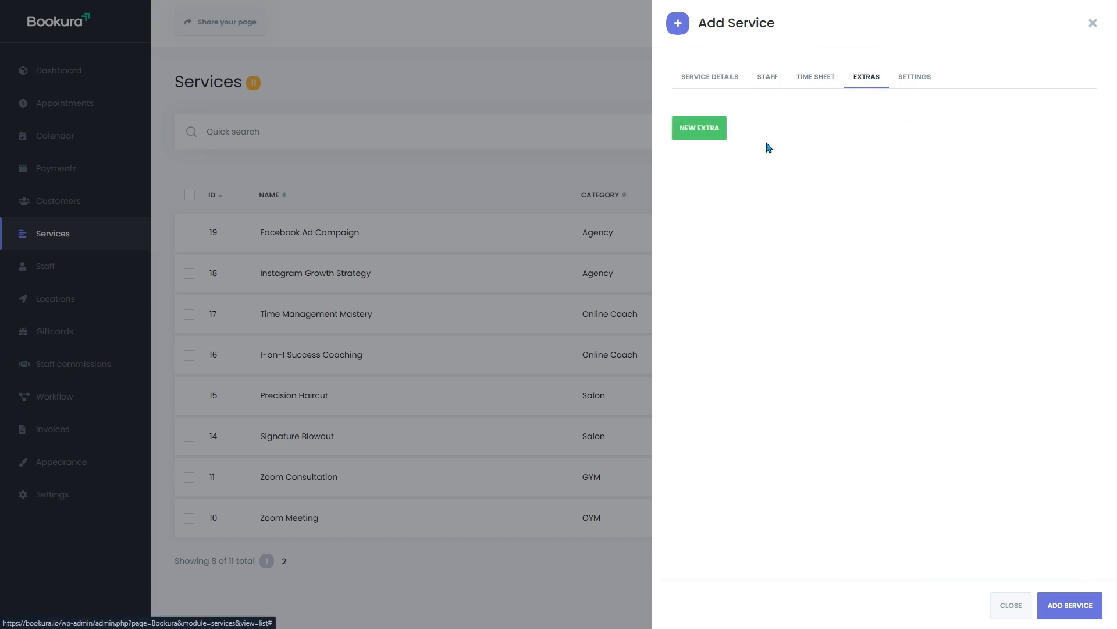
pyautogui.click(911, 79)
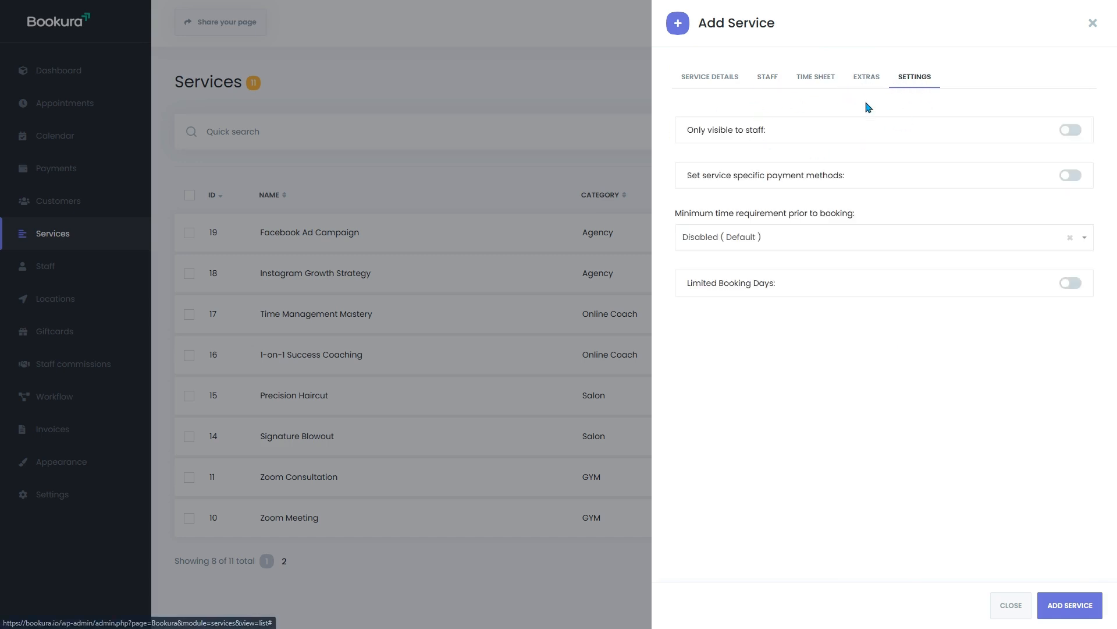
pyautogui.click(704, 81)
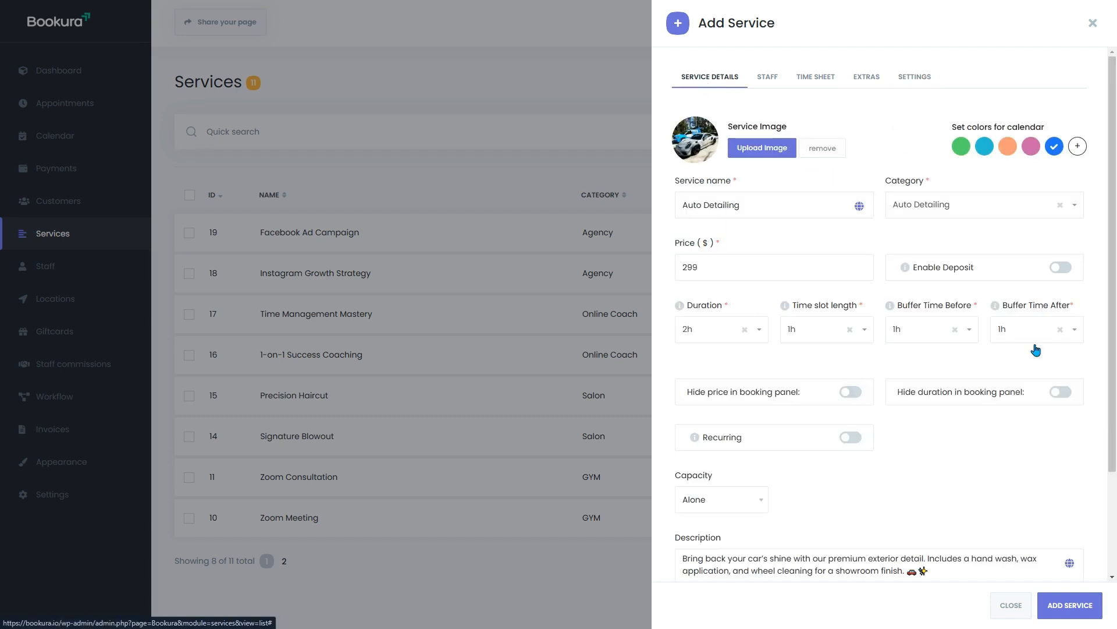
pyautogui.click(1065, 607)
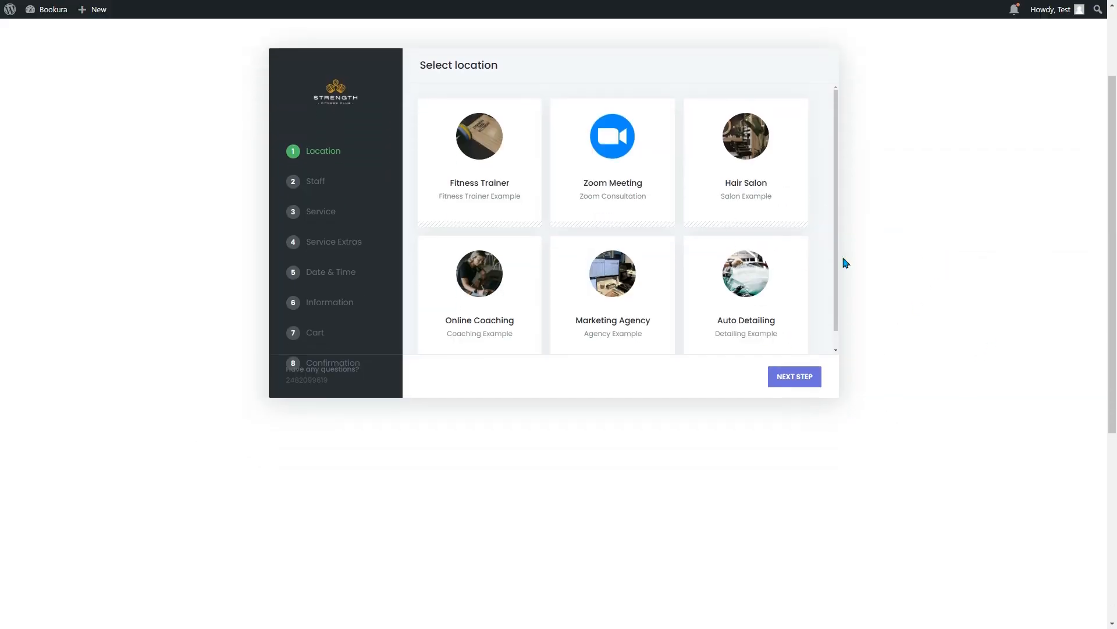
# Step: Choose Auto Detailing location, the auto detailer, Auto Detailing service, and January 15, 10:00–12:00
pyautogui.scroll(1, 885, 315)
pyautogui.click(755, 340)
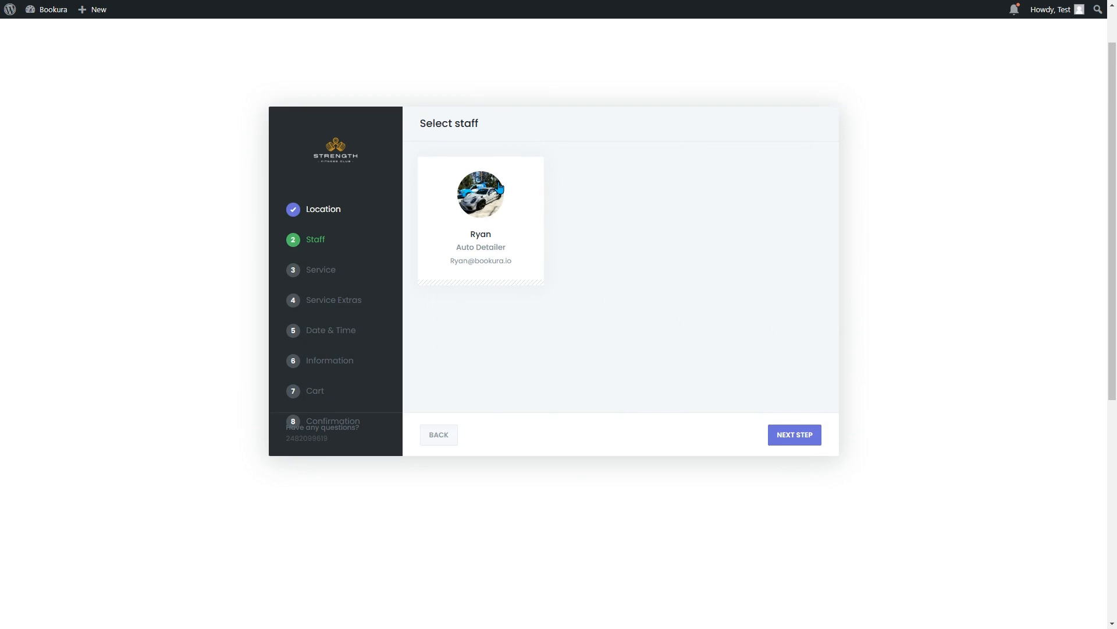
pyautogui.click(464, 219)
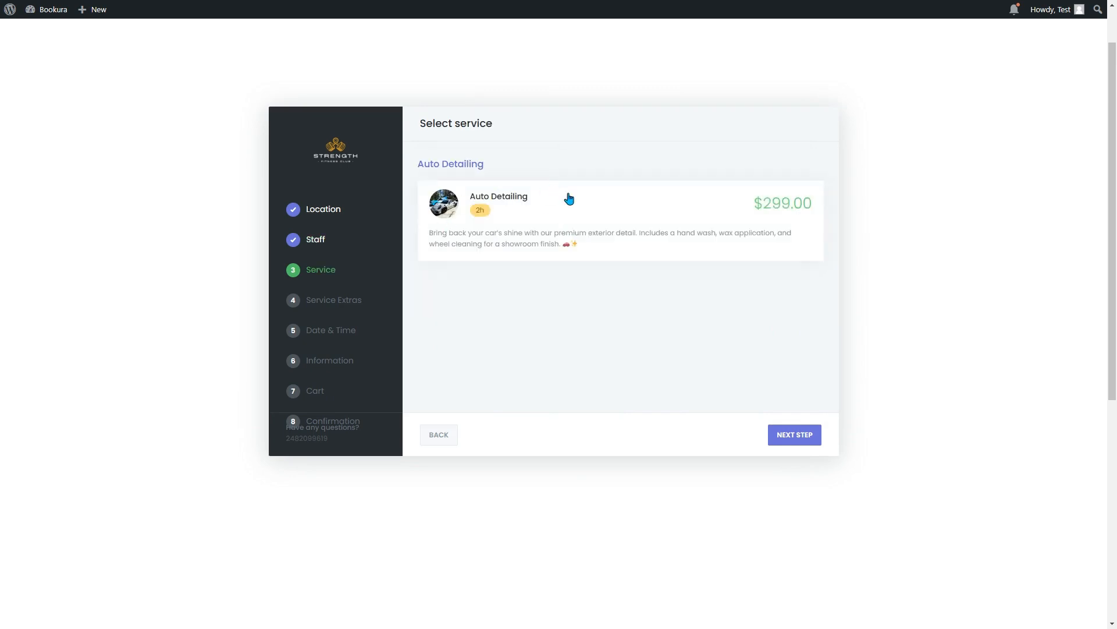
pyautogui.click(540, 216)
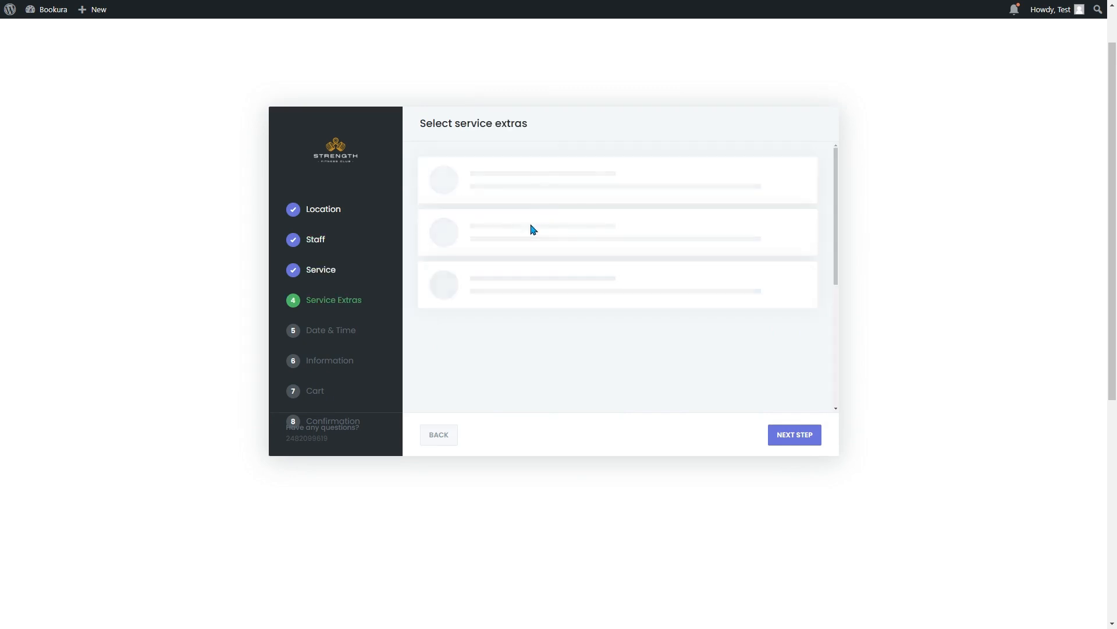
pyautogui.click(518, 284)
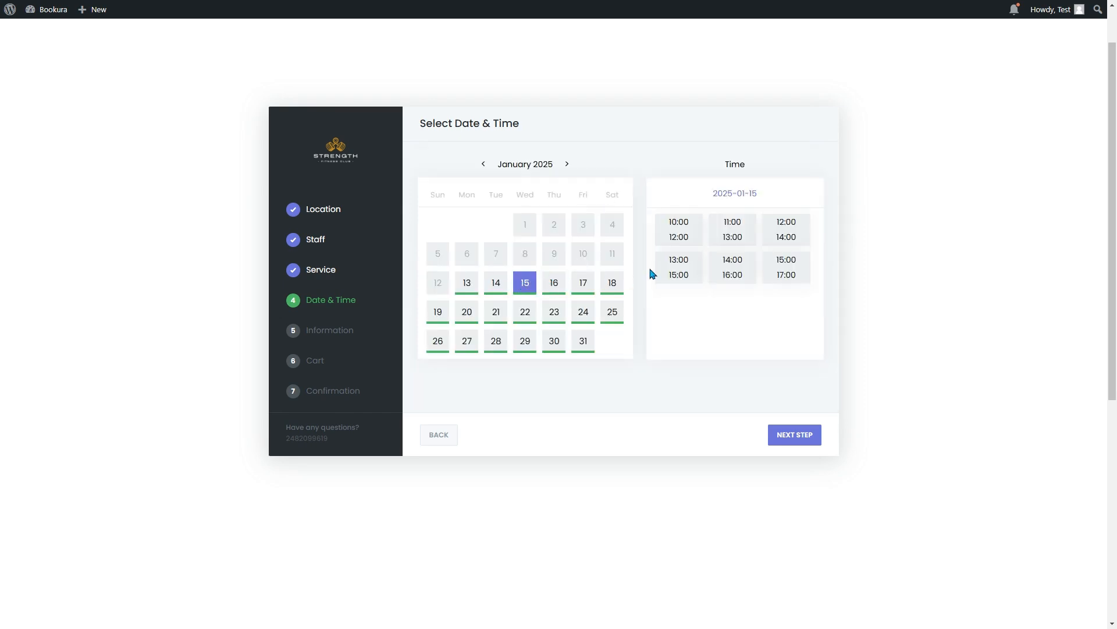
pyautogui.click(685, 236)
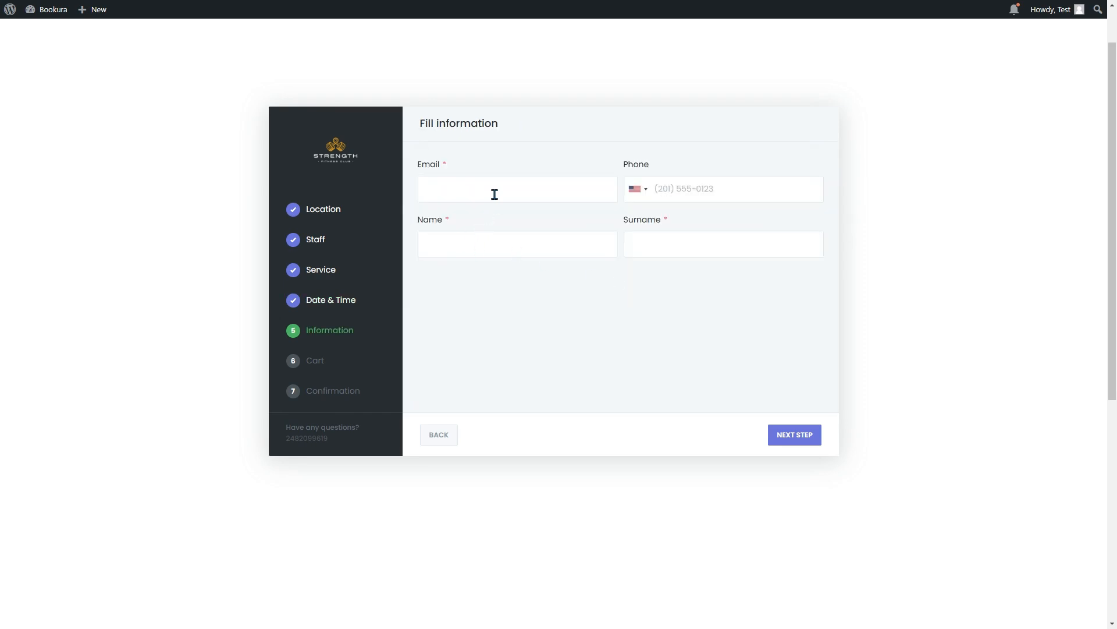
# Step: Fill in the customer's contact details and proceed through the cart to confirm the booking
pyautogui.click(507, 195)
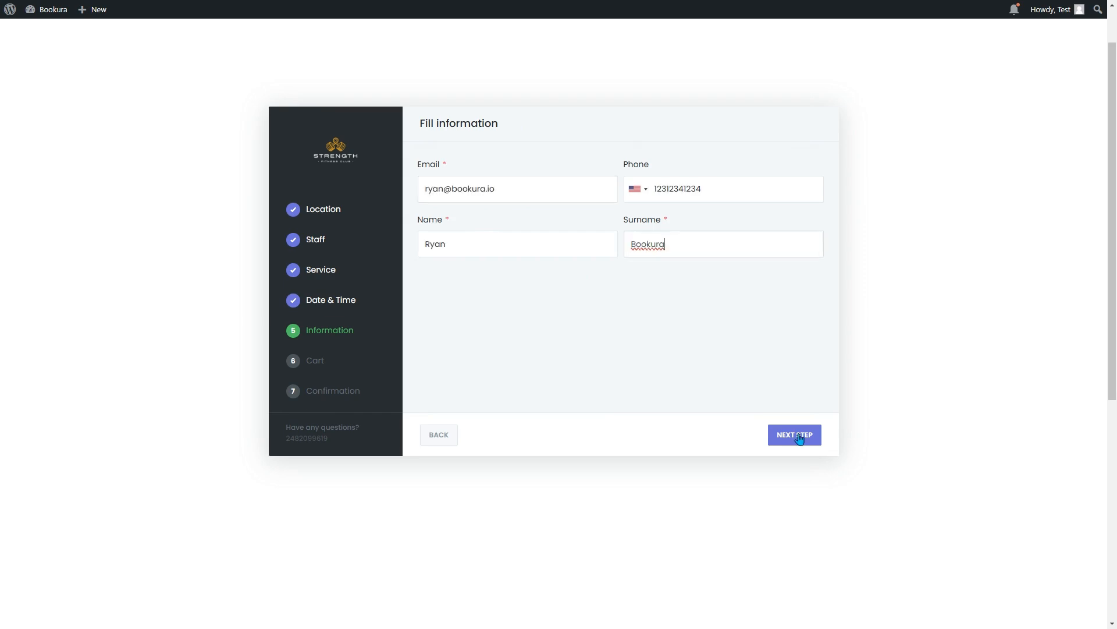
pyautogui.click(799, 437)
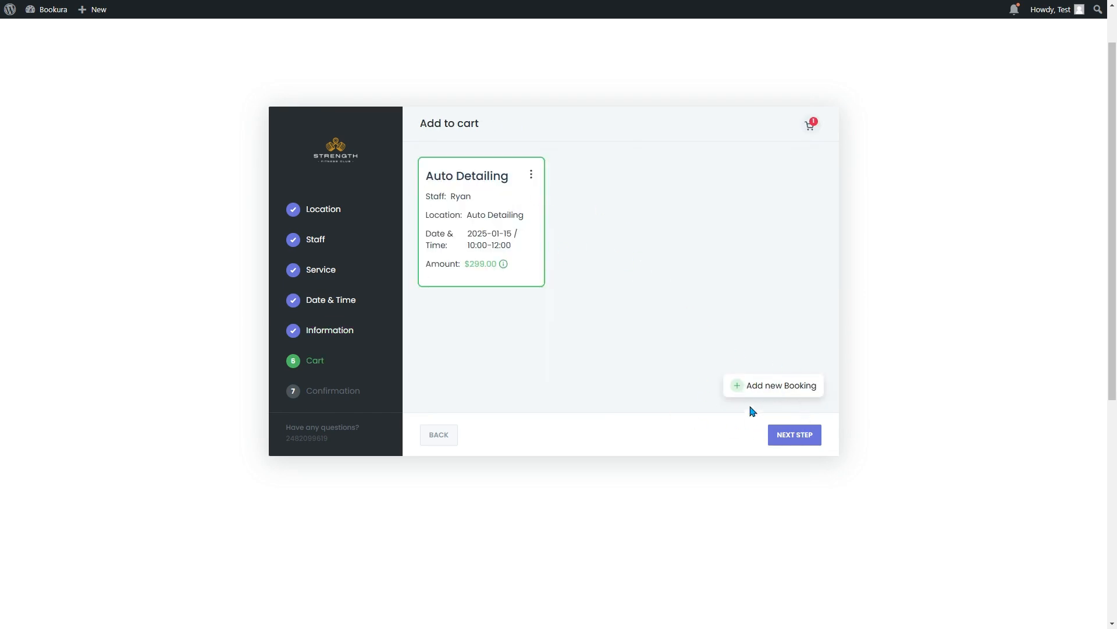
pyautogui.click(795, 438)
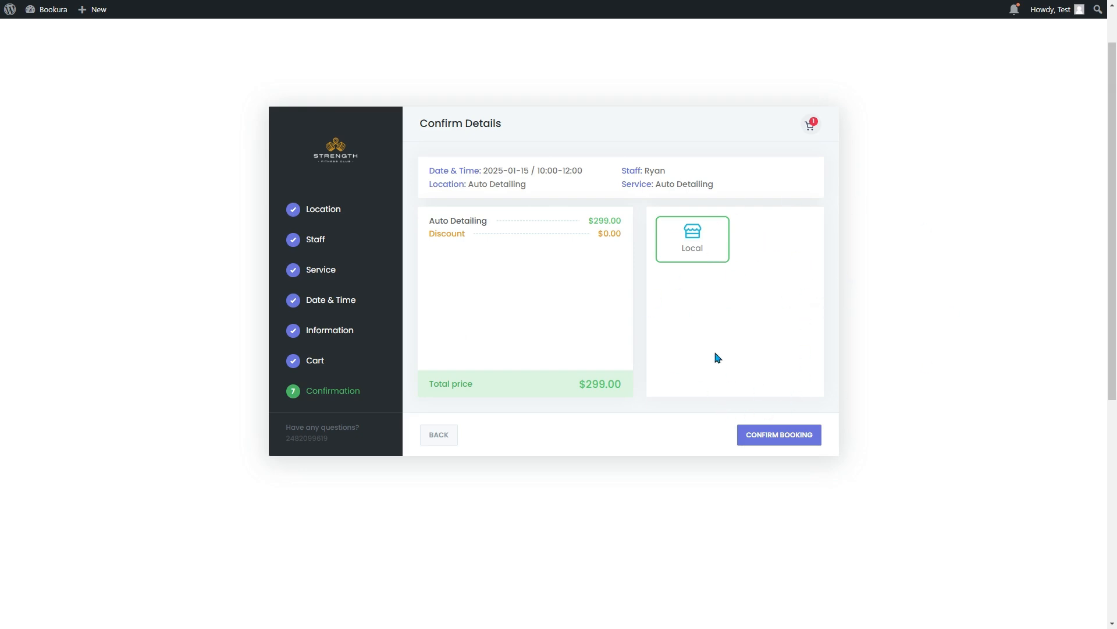
pyautogui.click(792, 437)
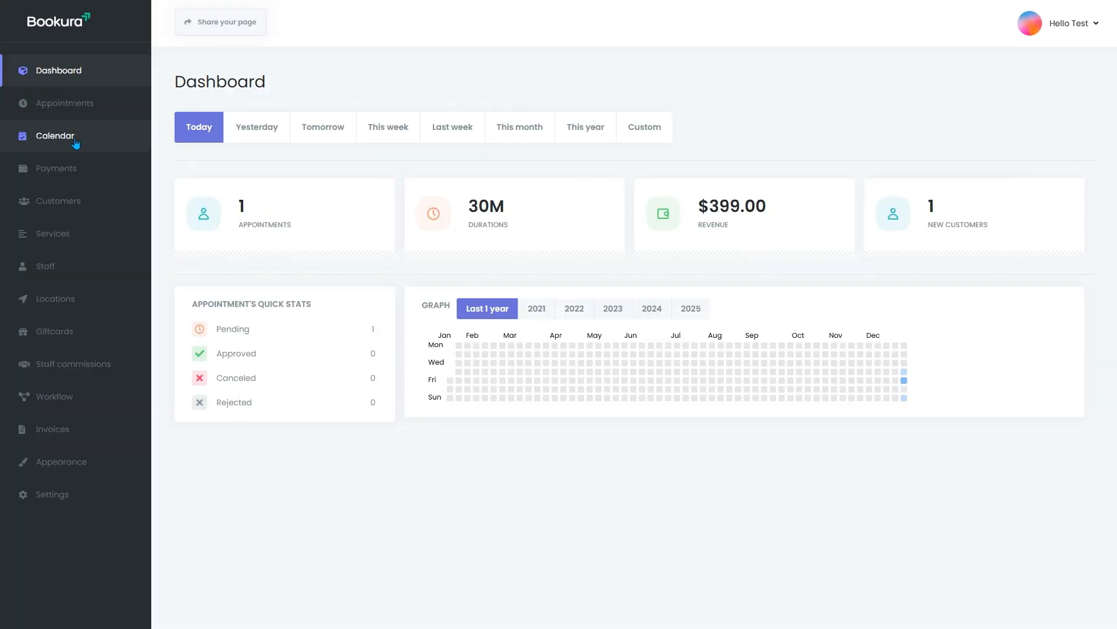
# Step: Inspect the January 15, 10:00–12:00 Auto Detailing appointment in the calendar, then view Payments
pyautogui.click(75, 143)
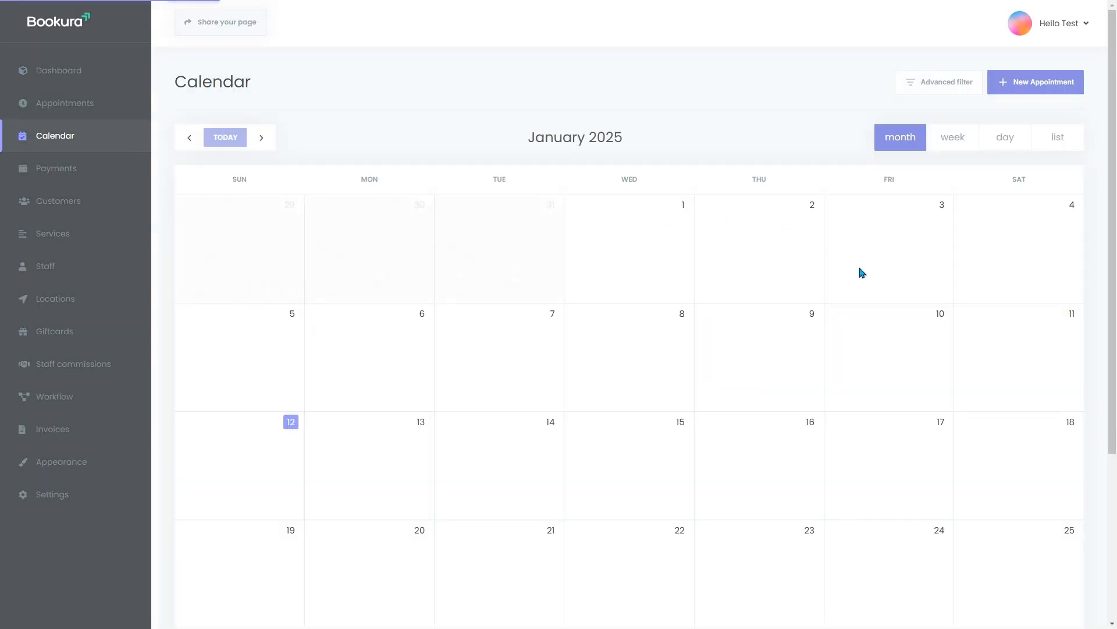
pyautogui.scroll(-1, 873, 424)
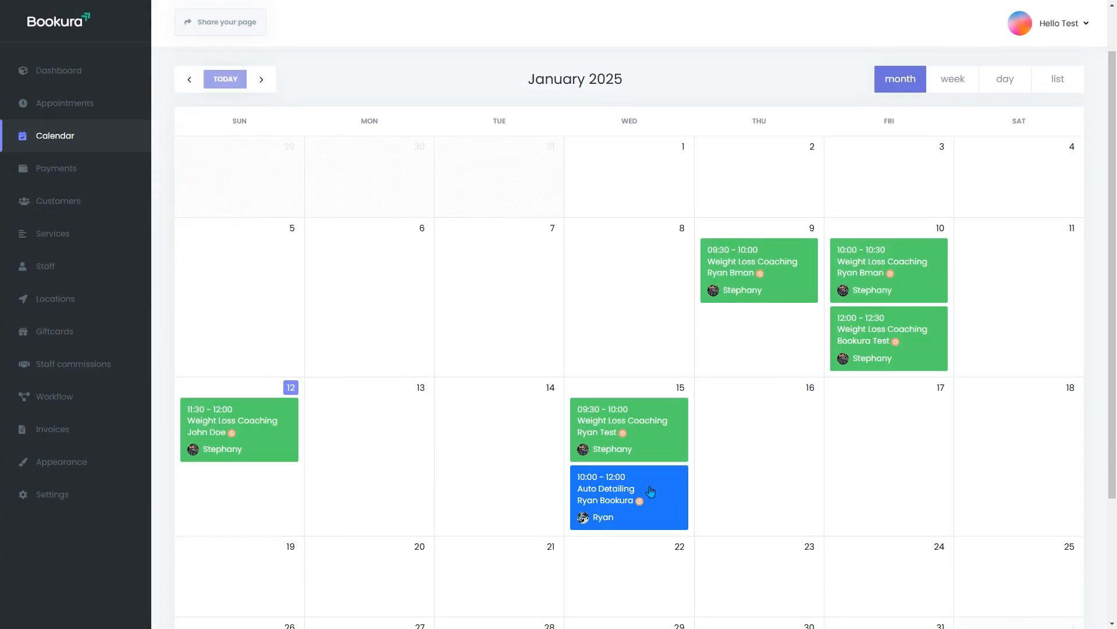
pyautogui.click(629, 492)
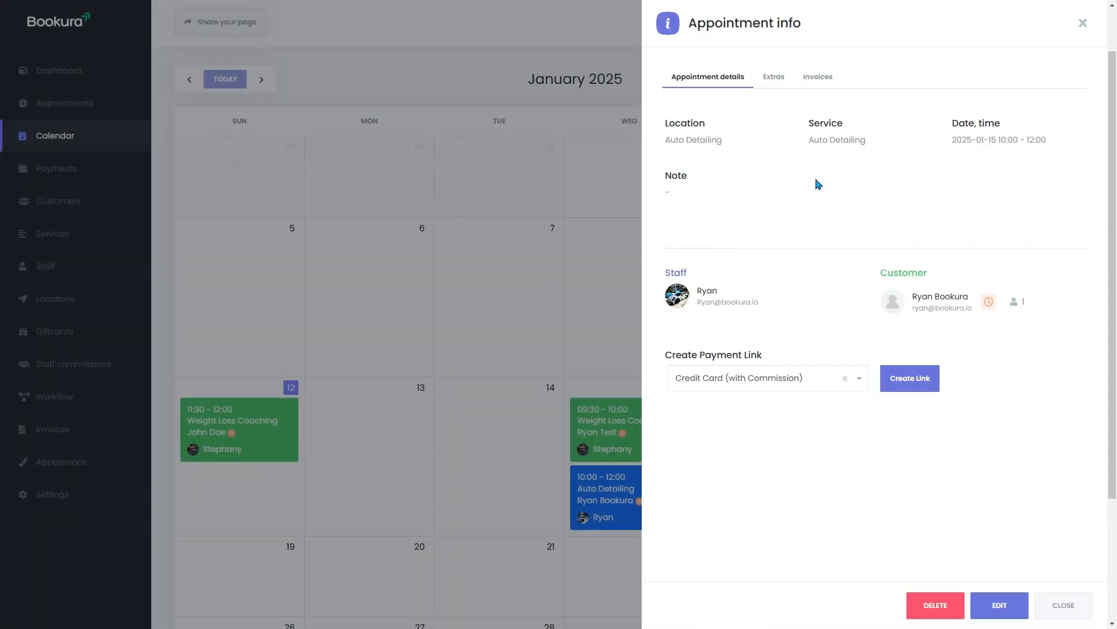
pyautogui.click(1081, 29)
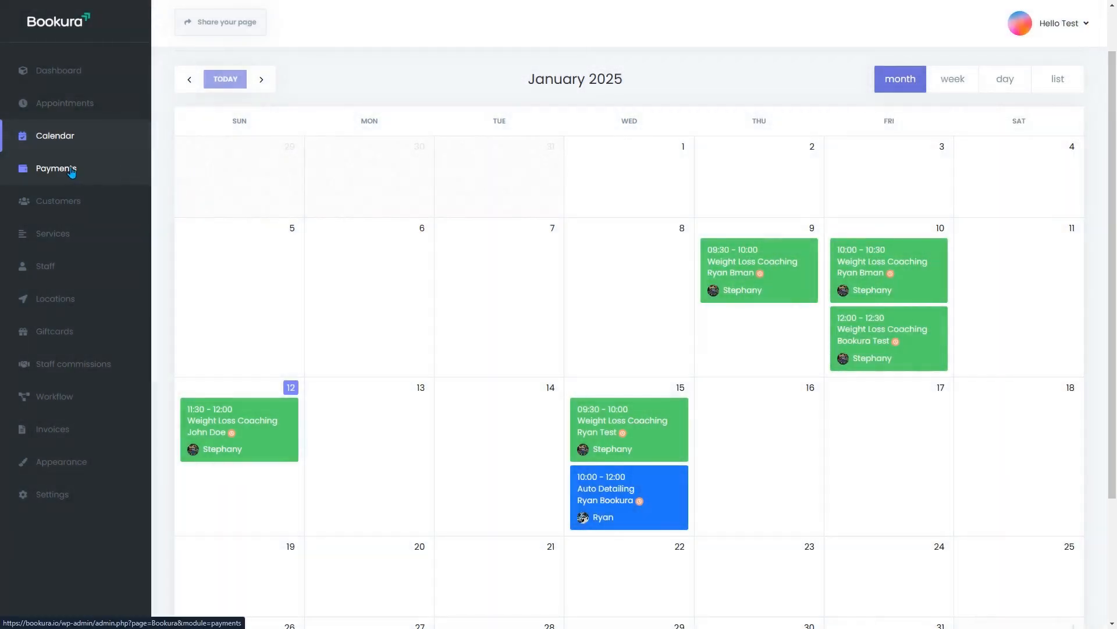
pyautogui.click(71, 170)
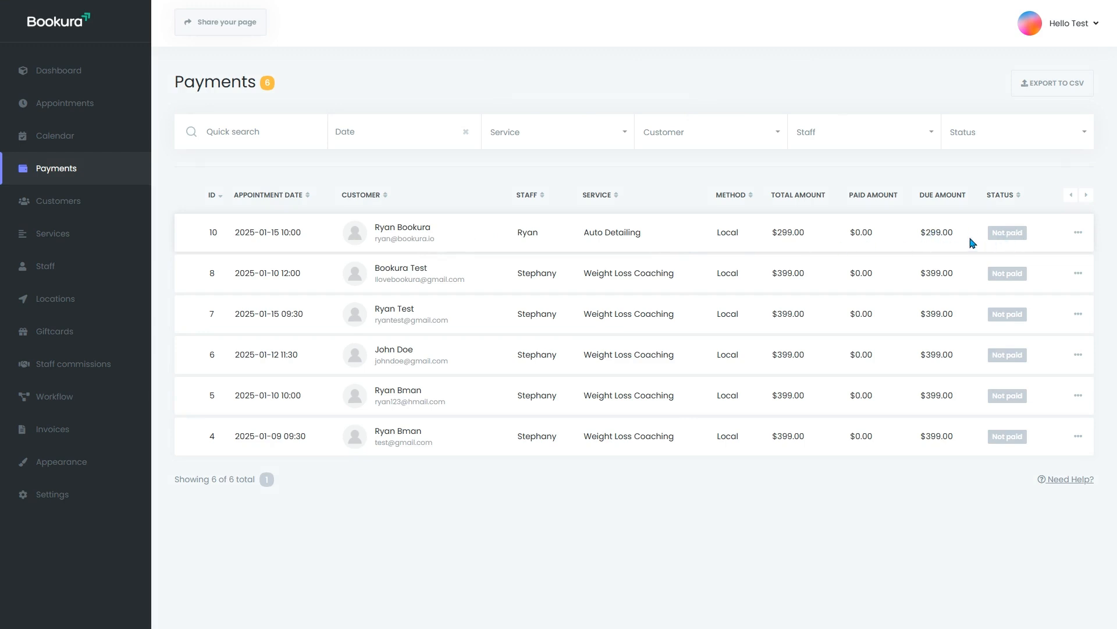
# Step: Open the Customers list to find the booking's customer at ID 15
pyautogui.click(91, 210)
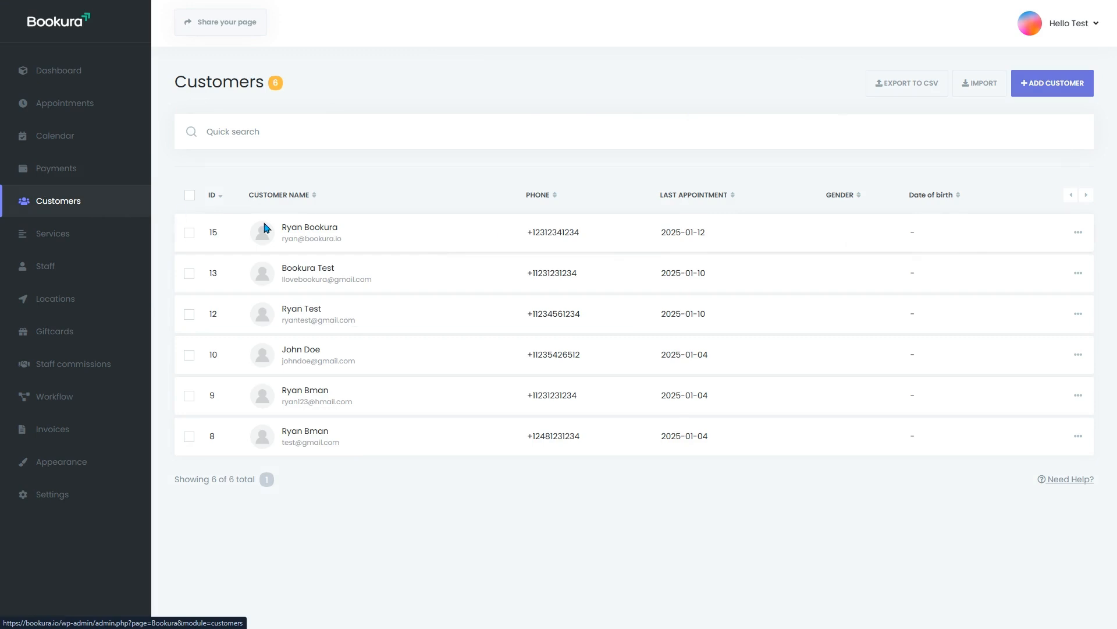